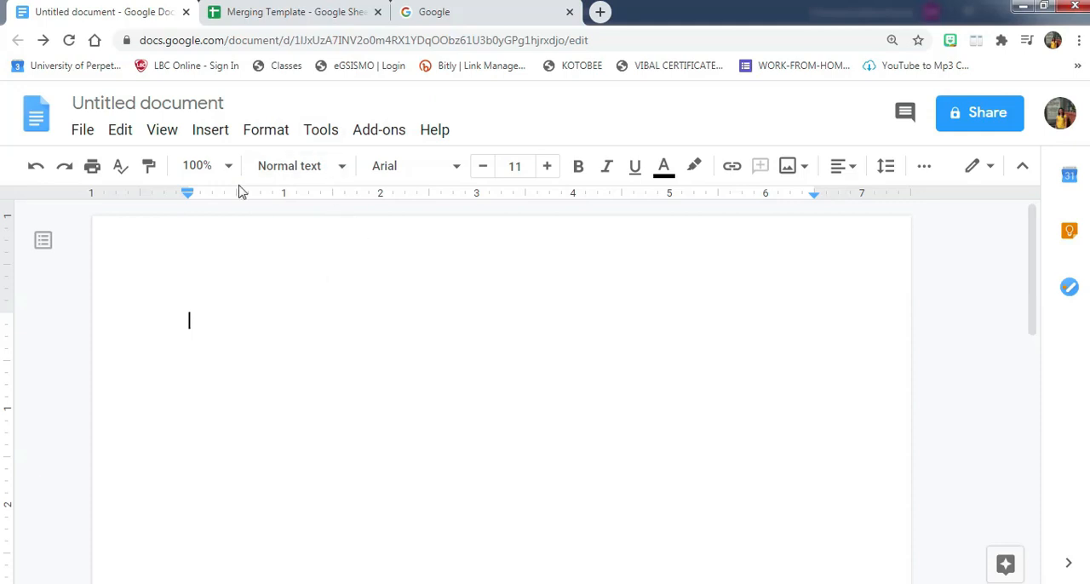
- Rename the untitled document as Template
left_click(223, 100)
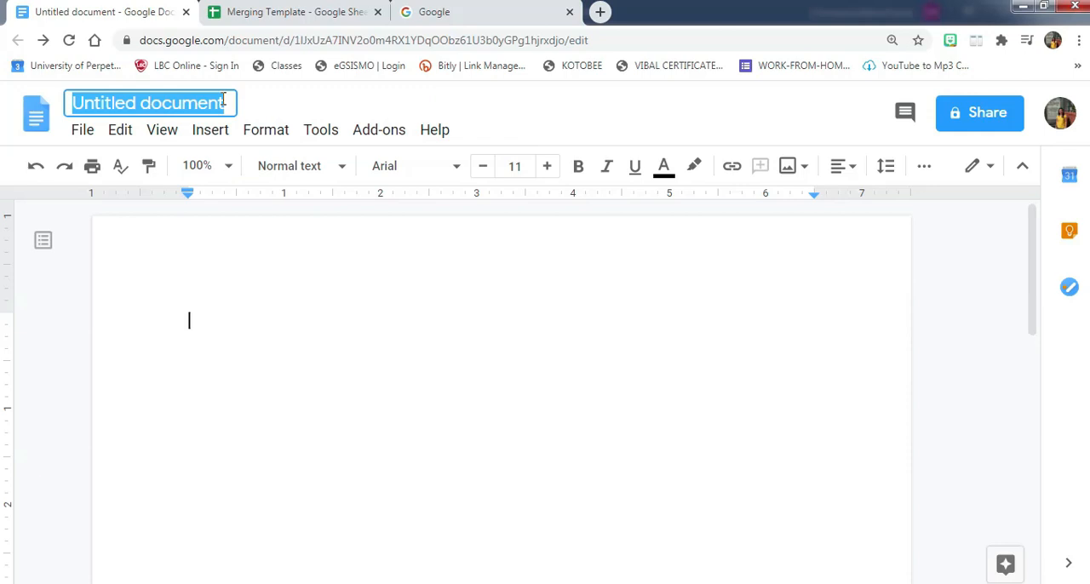
type("Template")
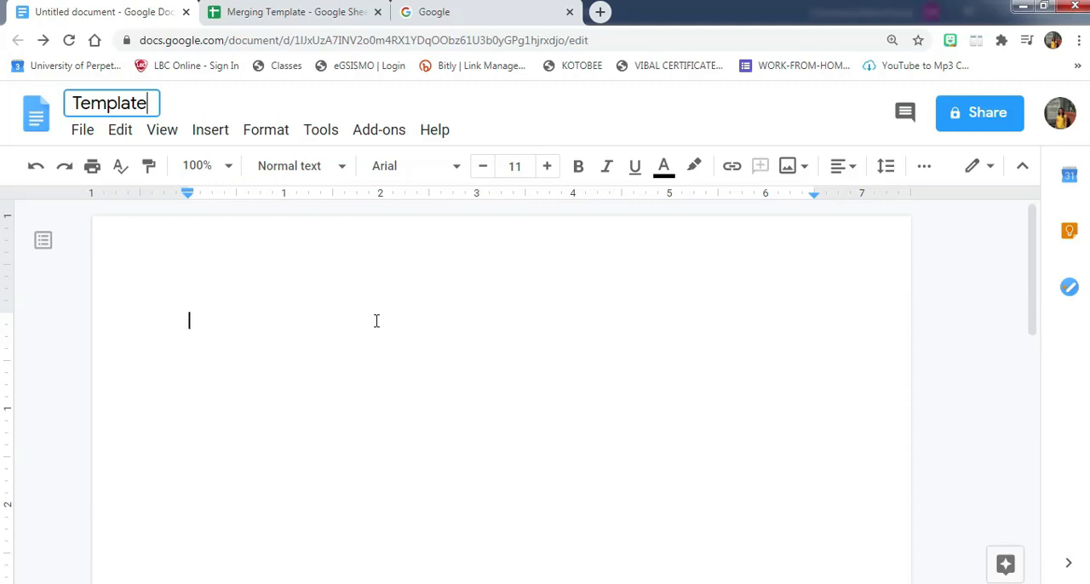
key("Return")
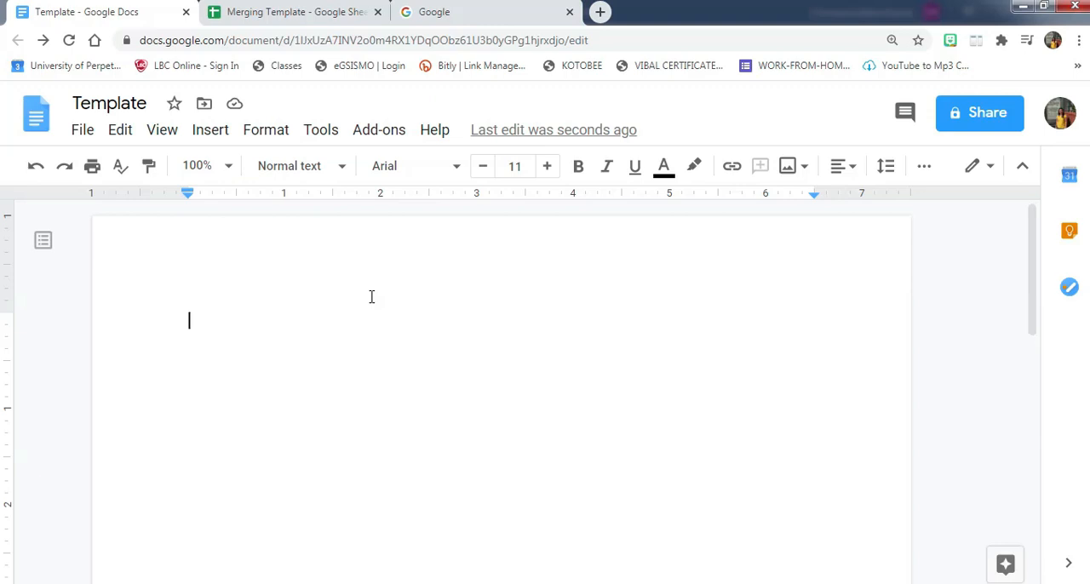
- Search the add-ons marketplace for Avery Label Merge and open that add-on's details page
left_click(393, 138)
mouse_move(407, 220)
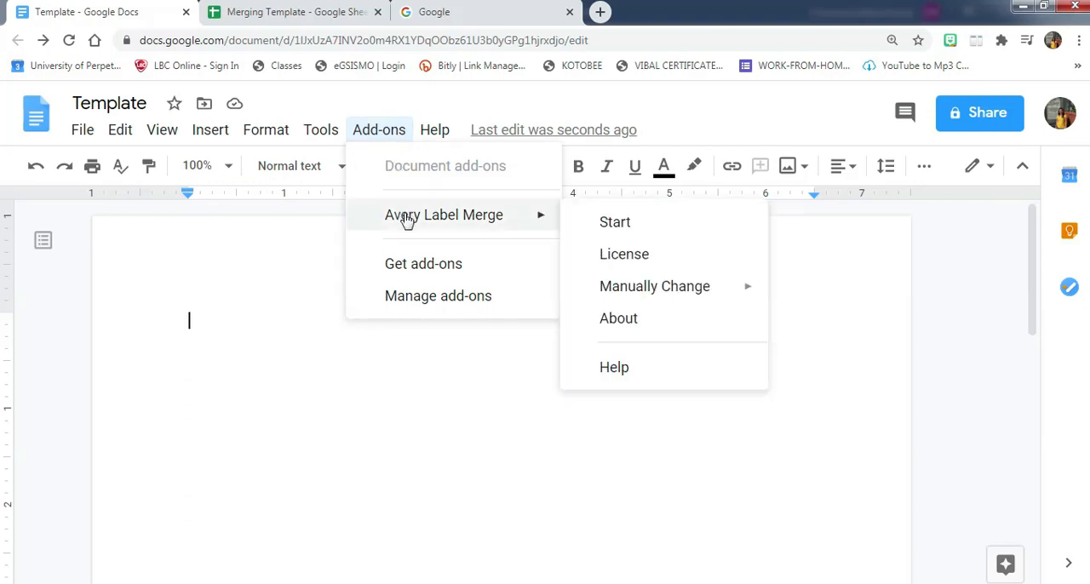
left_click(422, 266)
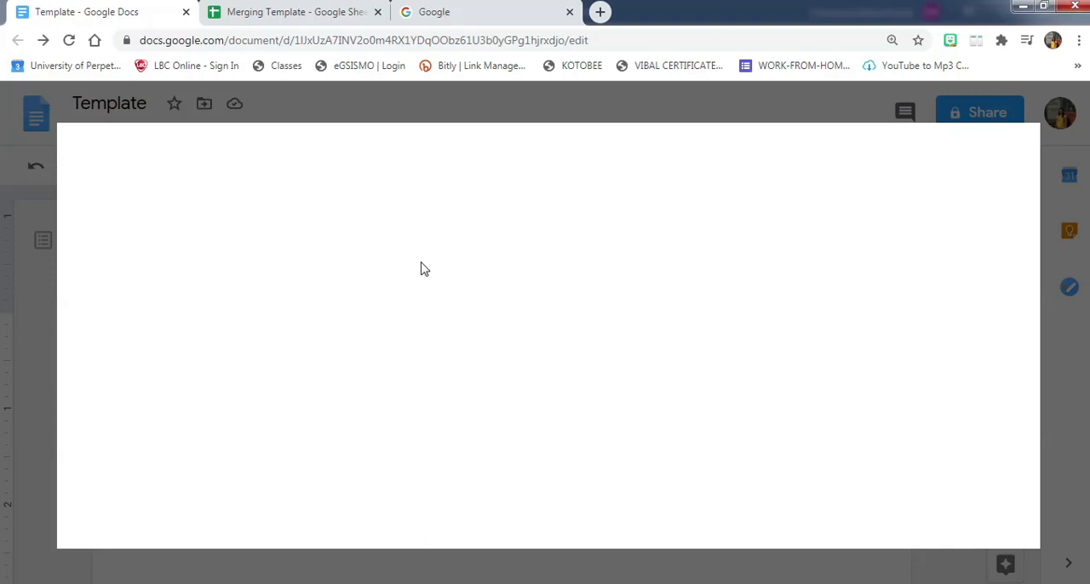
left_click(637, 159)
type("aver")
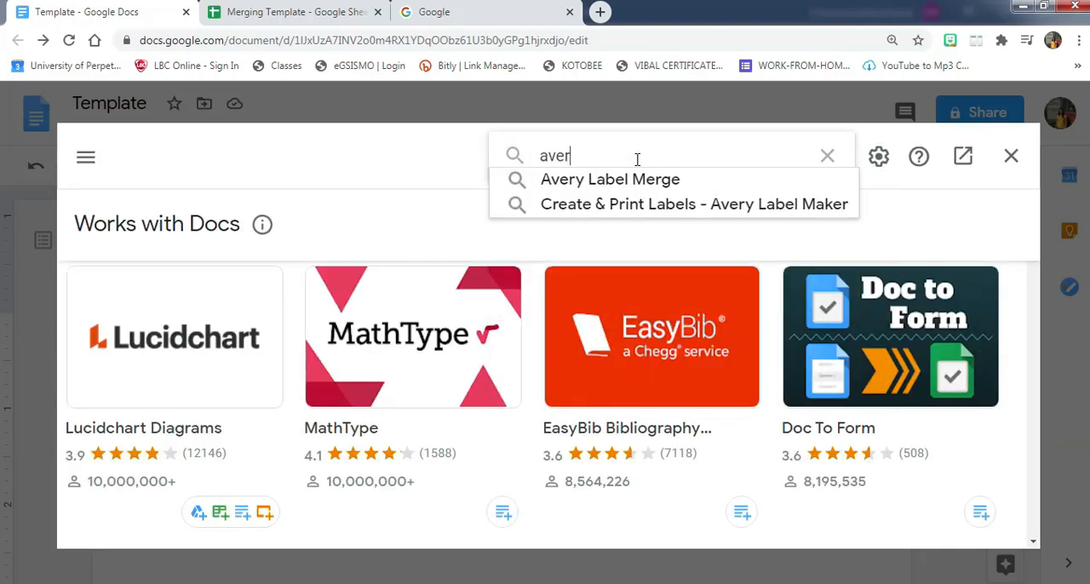
key("Down")
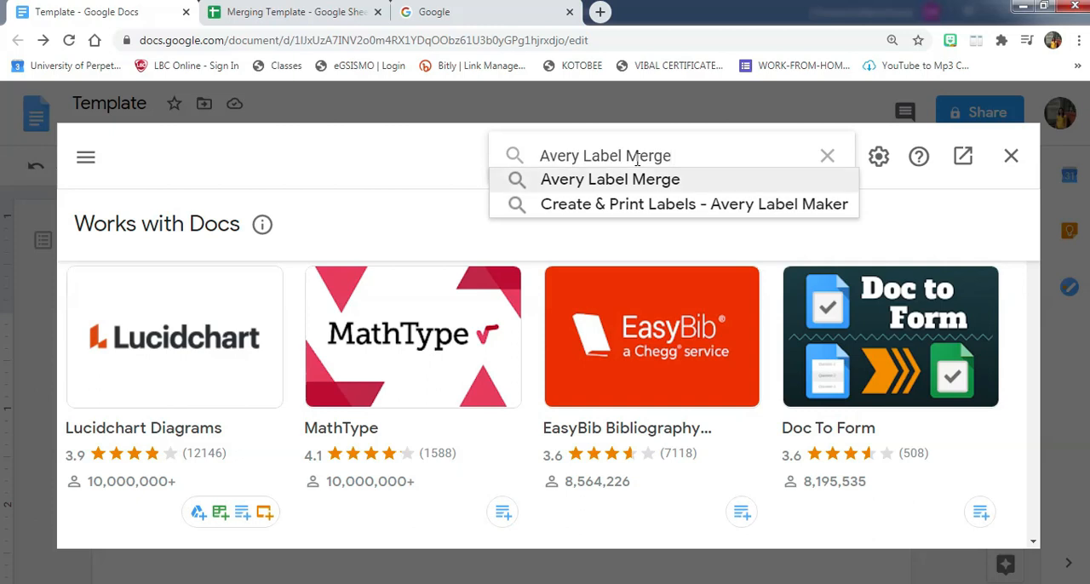
key("Return")
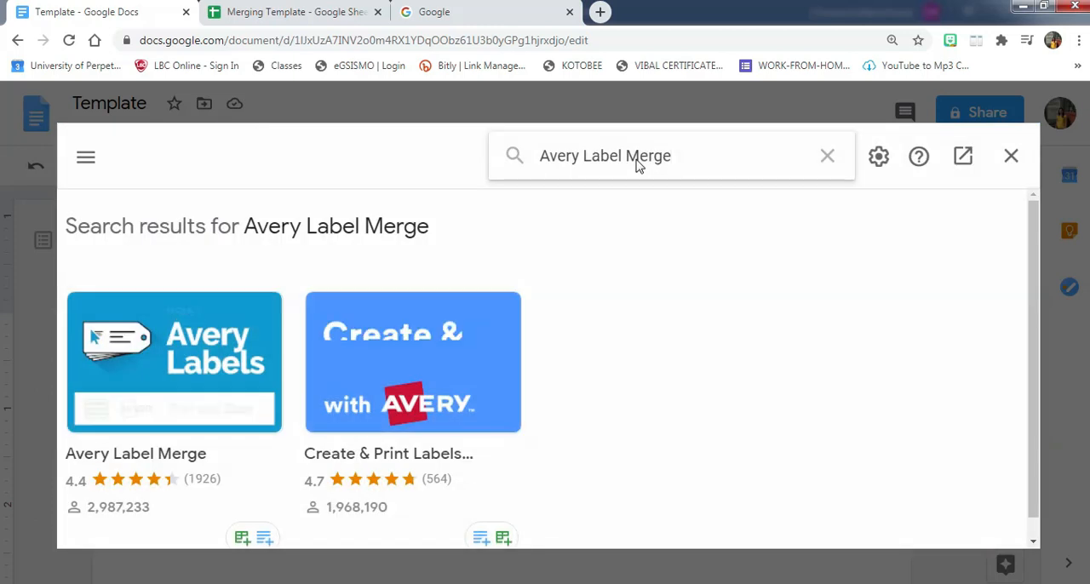
left_click(164, 360)
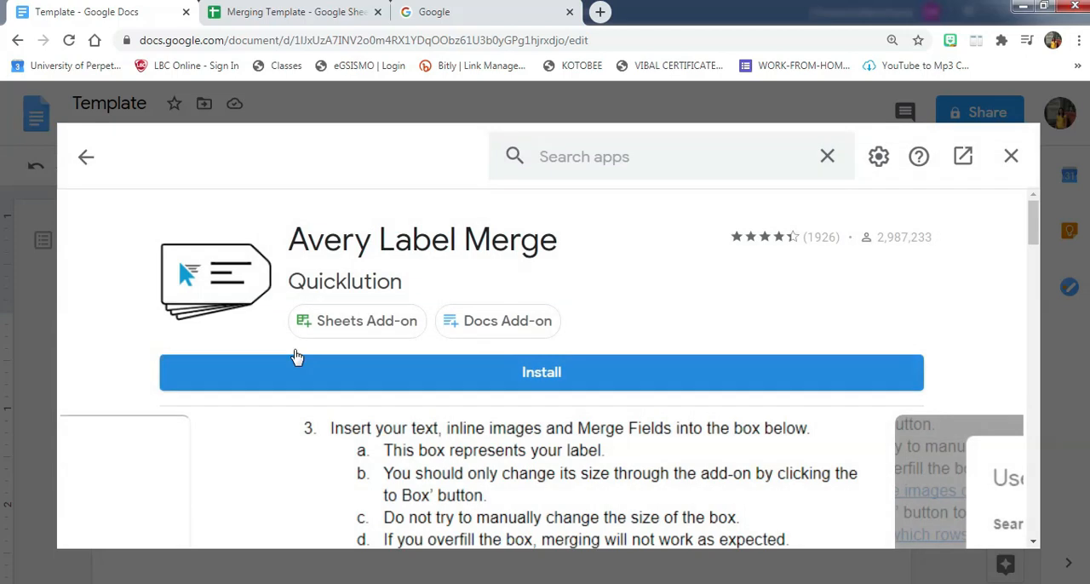
- Install the Avery Label Merge add-on, authorizing it with the existing Google account, and close the marketplace
left_click(552, 385)
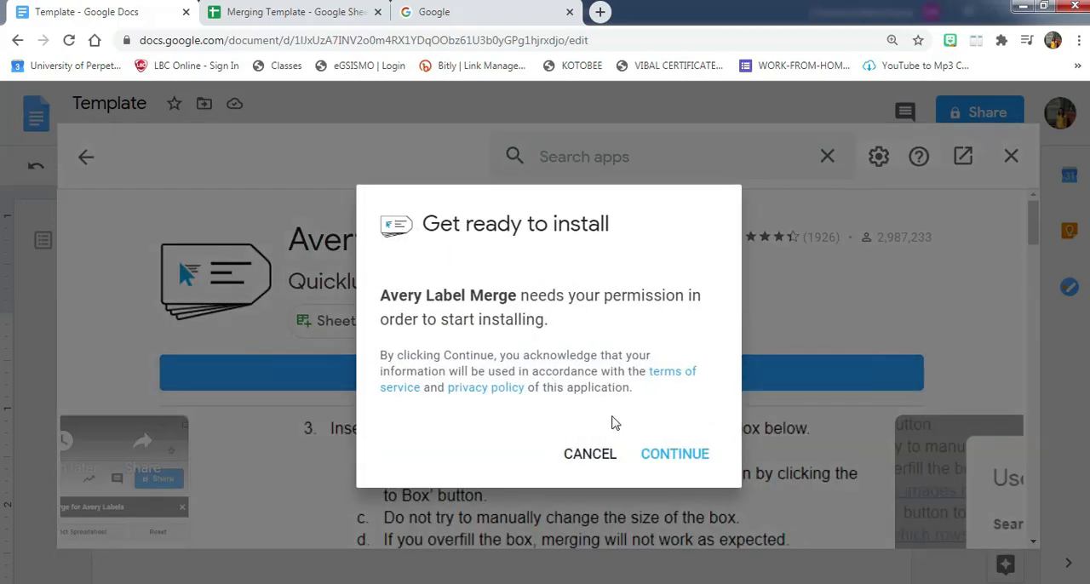
left_click(674, 456)
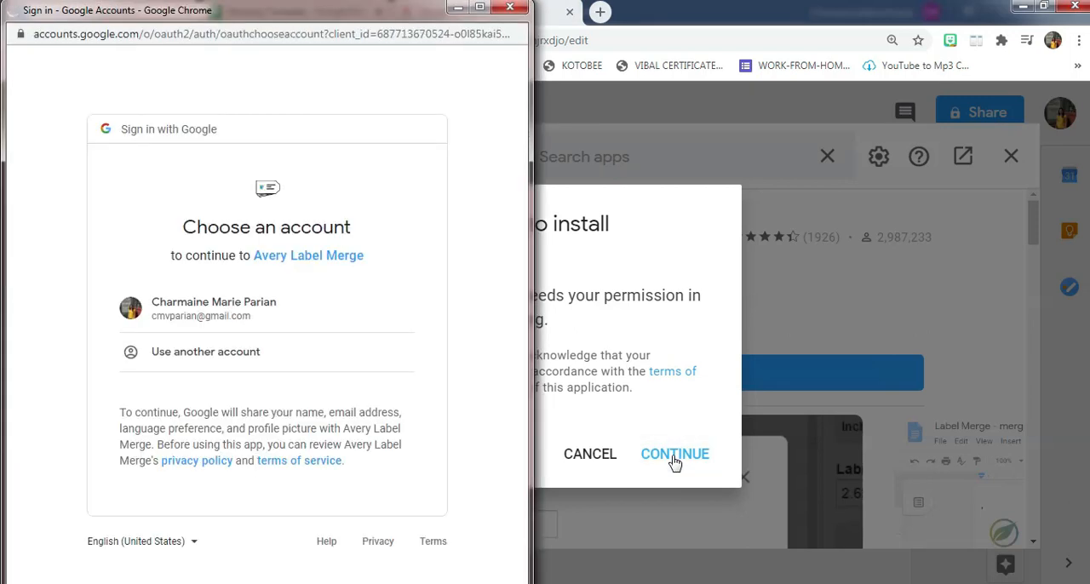
left_click(229, 317)
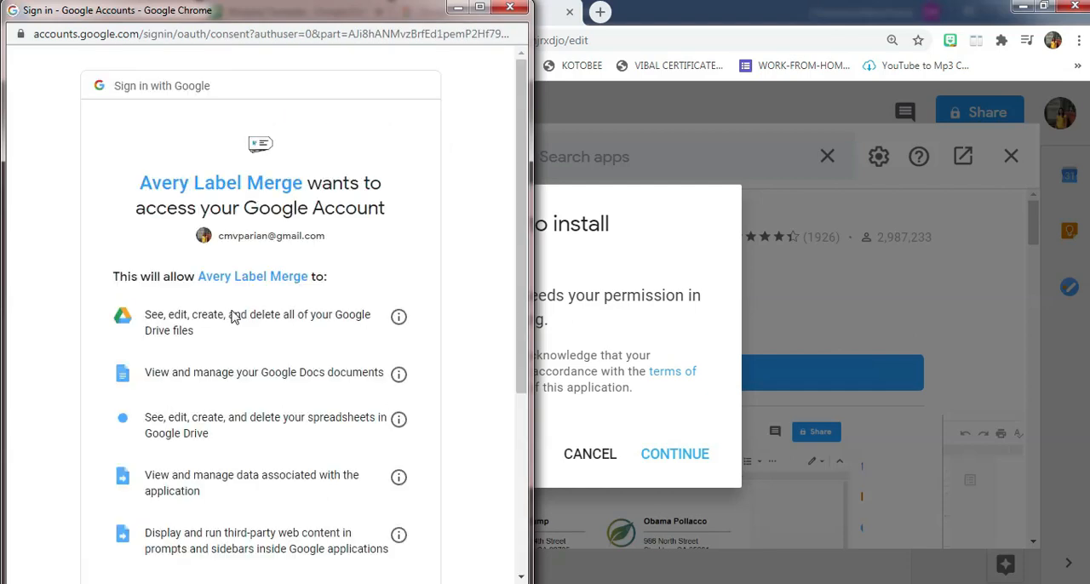
scroll(357, 332, "down", 3)
left_click(372, 467)
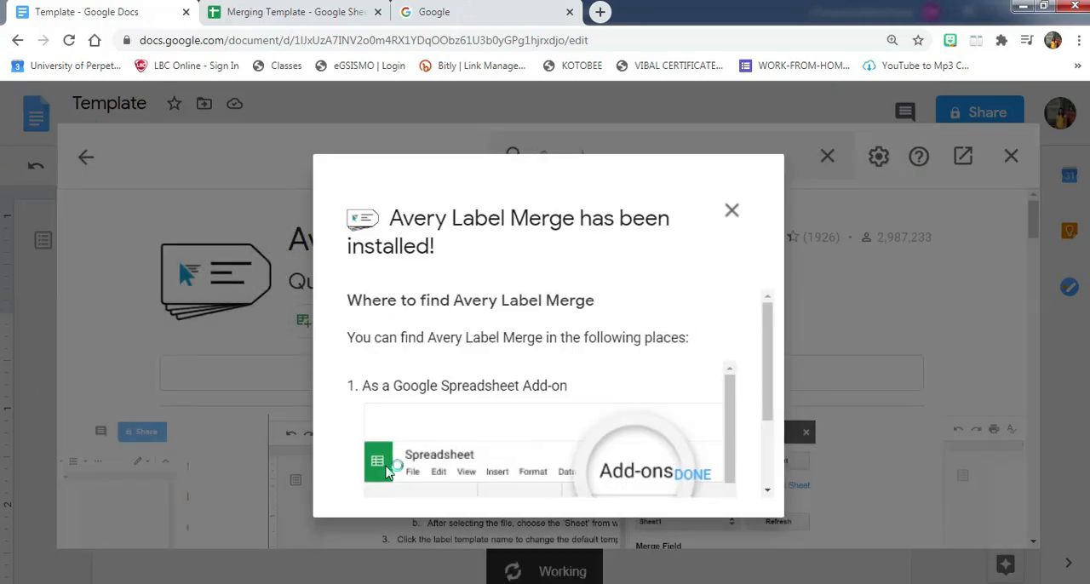
left_click(696, 477)
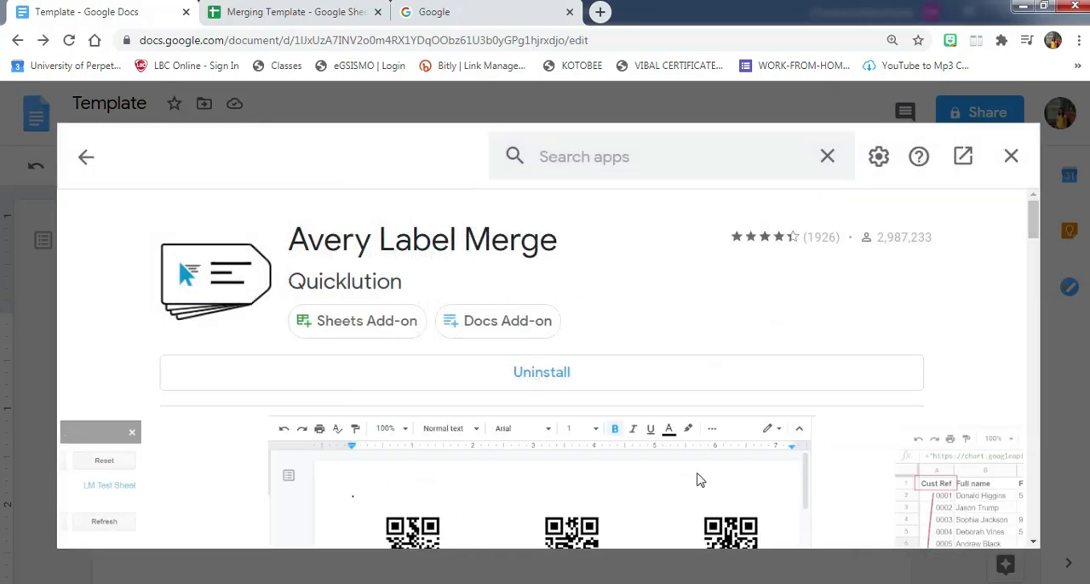
left_click(1011, 157)
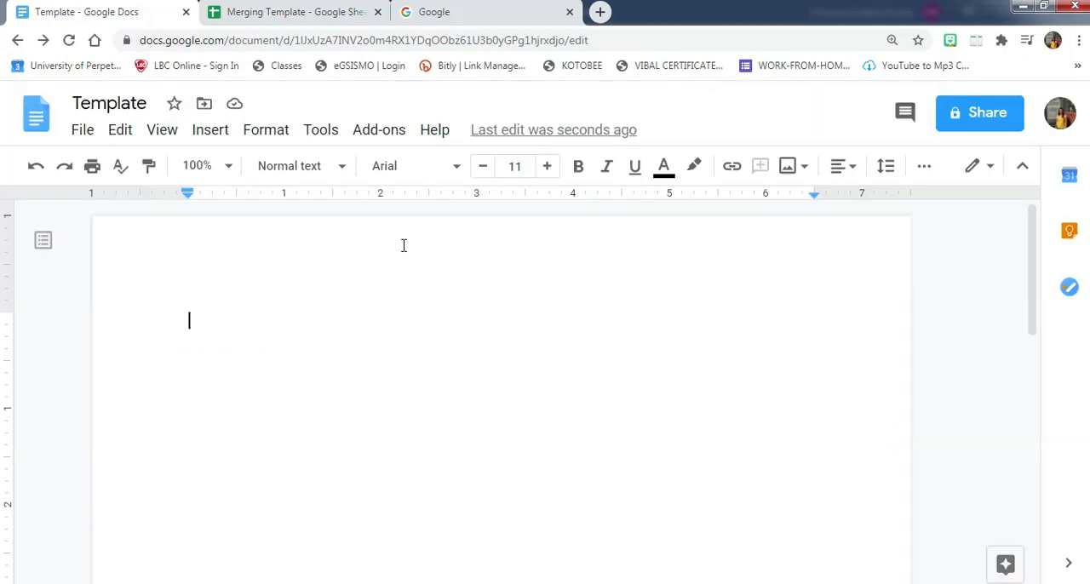
- Start the Avery Label Merge add-on in the Template document
left_click(391, 140)
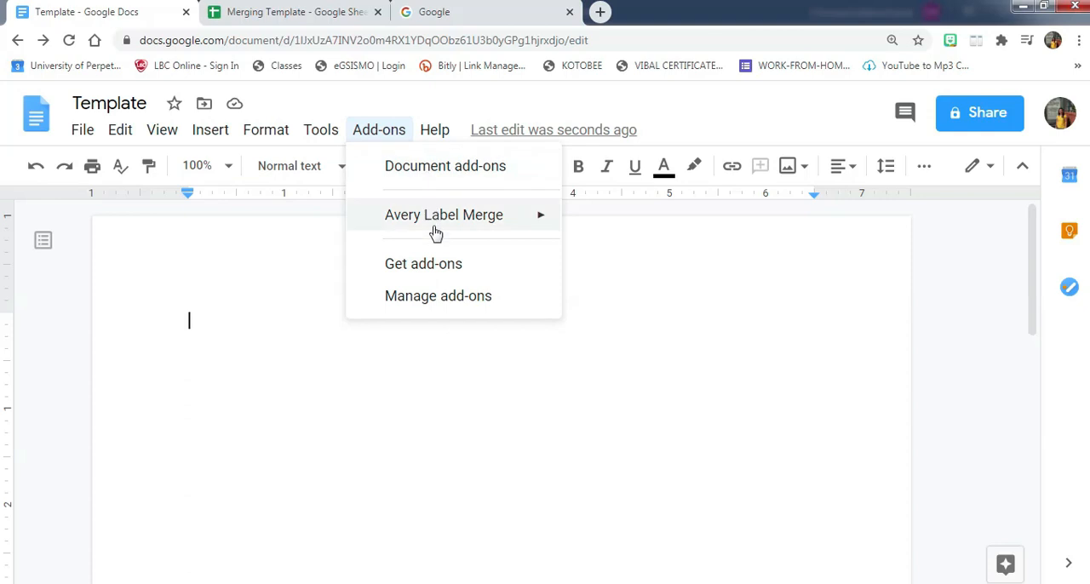
mouse_move(449, 219)
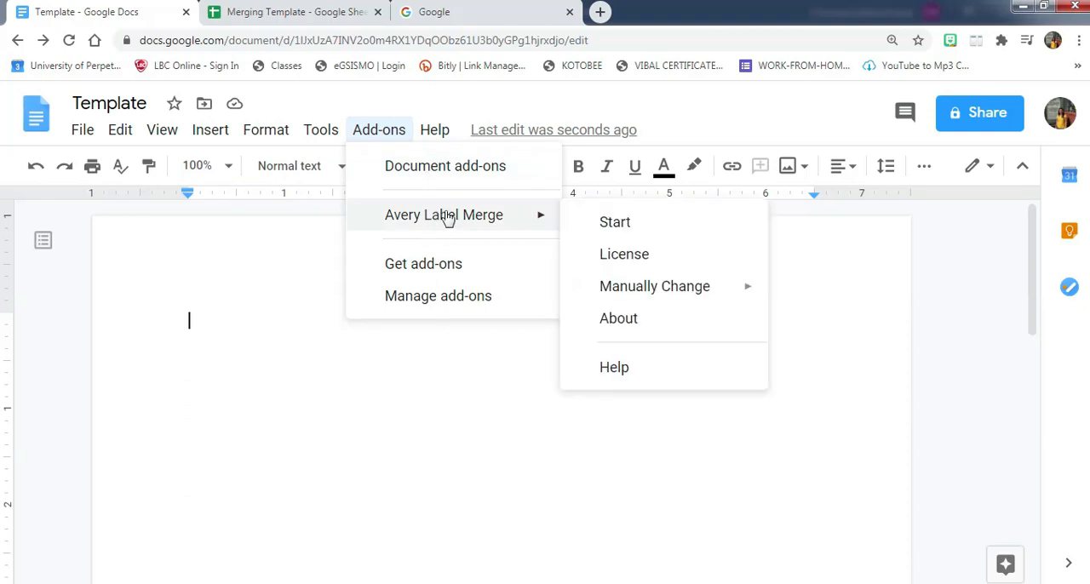
left_click(617, 222)
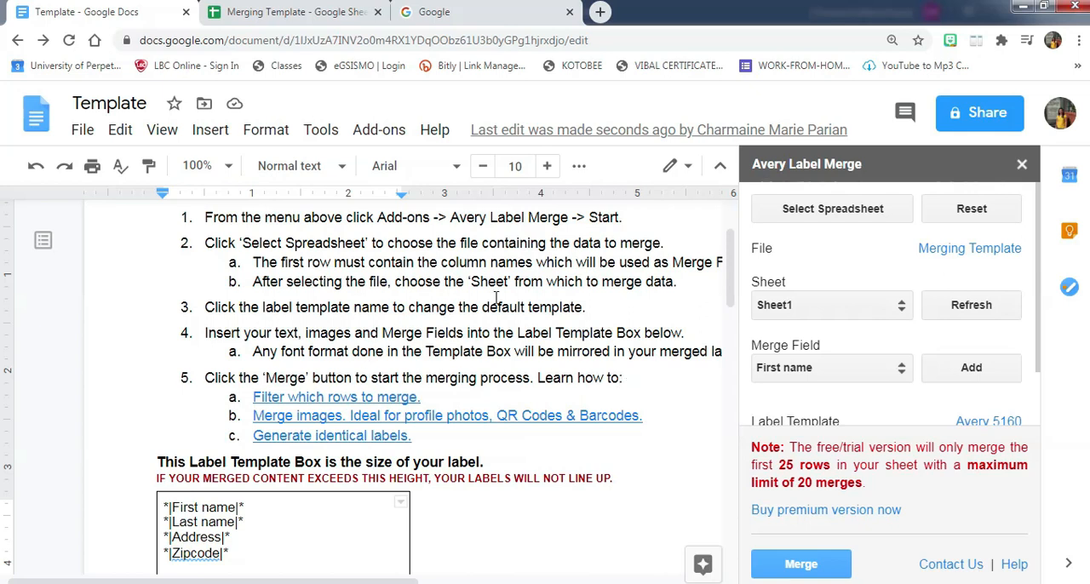
- Review the add-on's instructions and delete all default merge fields from the label template box
left_click_drag(168, 217, 603, 433)
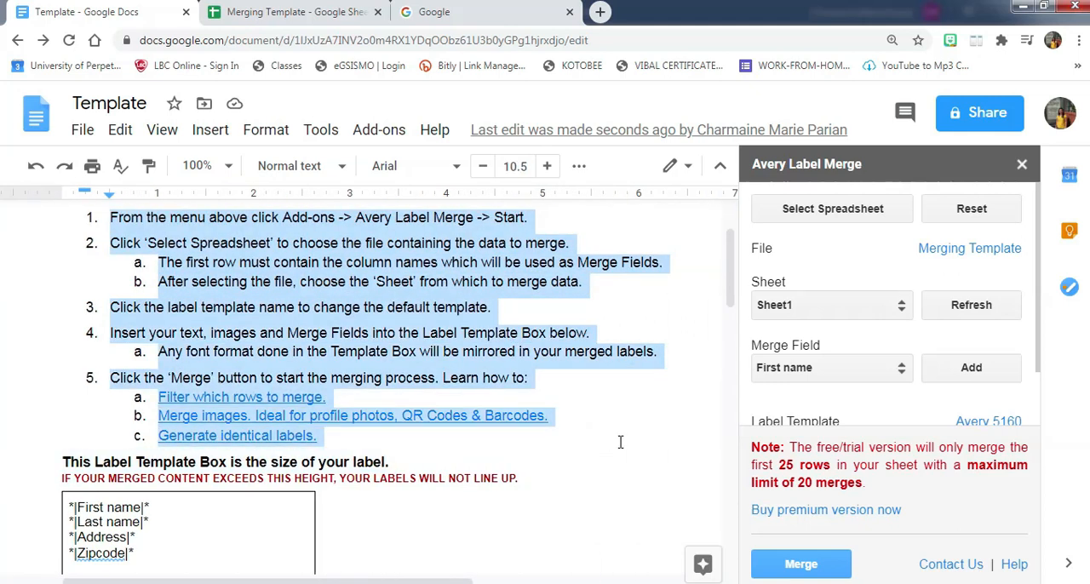
left_click(620, 442)
scroll(620, 442, "down", 3)
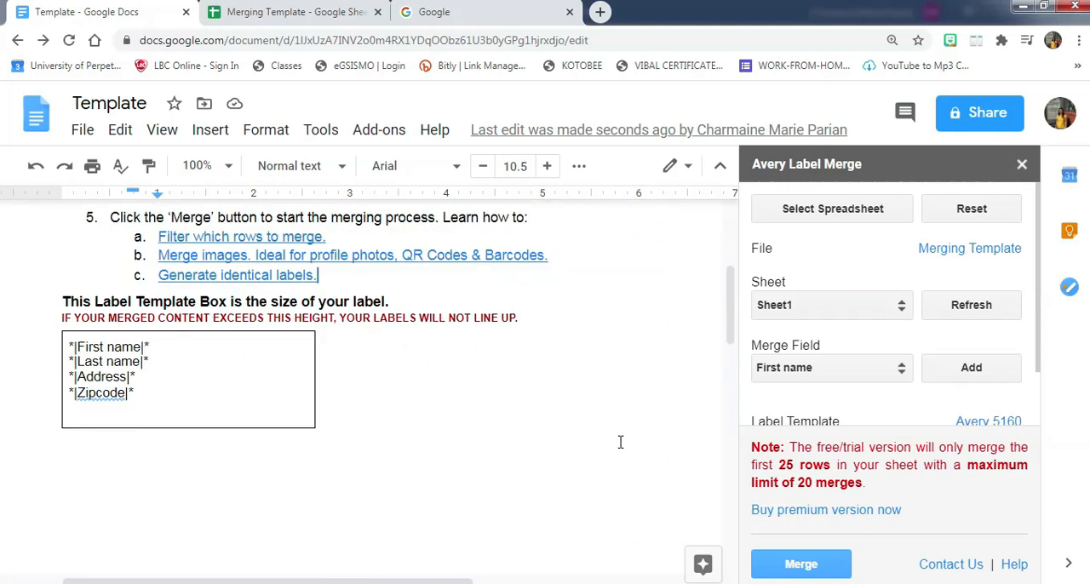
scroll(608, 442, "up", 1)
left_click_drag(149, 393, 69, 347)
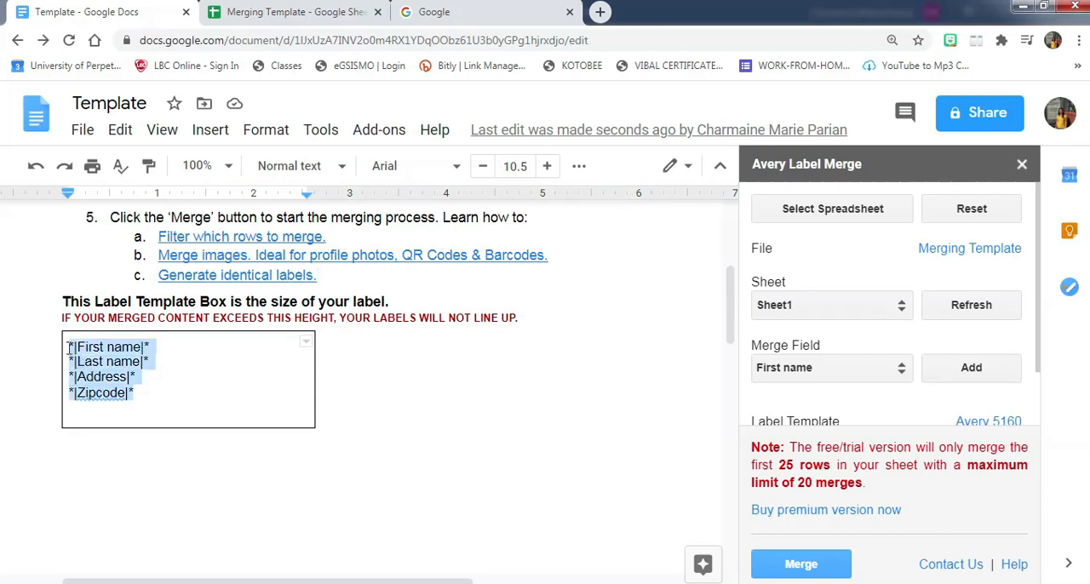
left_click(156, 400)
left_click_drag(156, 400, 68, 342)
key("BackSpace")
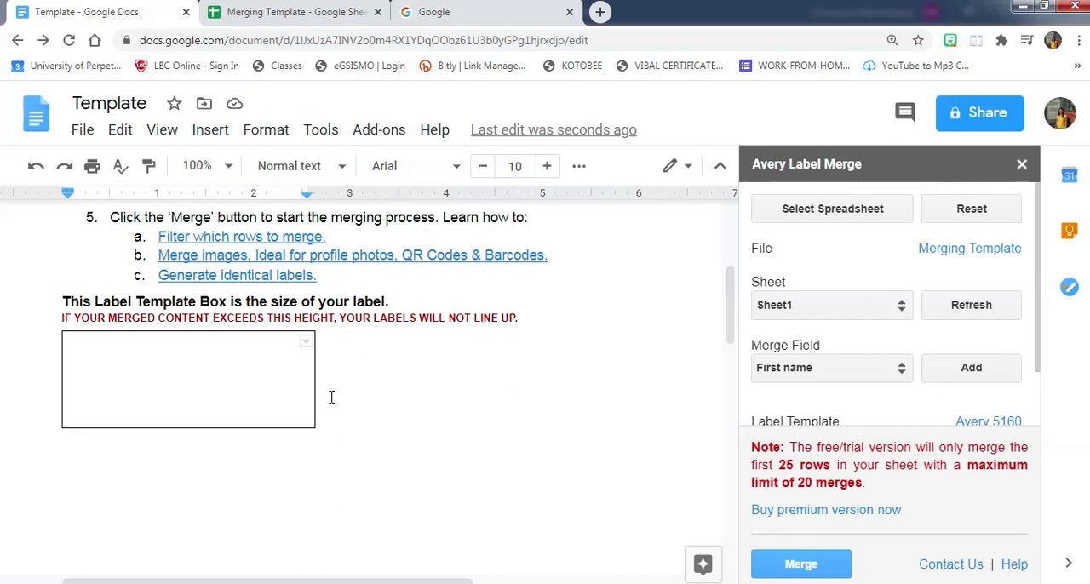
- Check the name column headers in the Merging Template spreadsheet, and return to the Template document
left_click(286, 14)
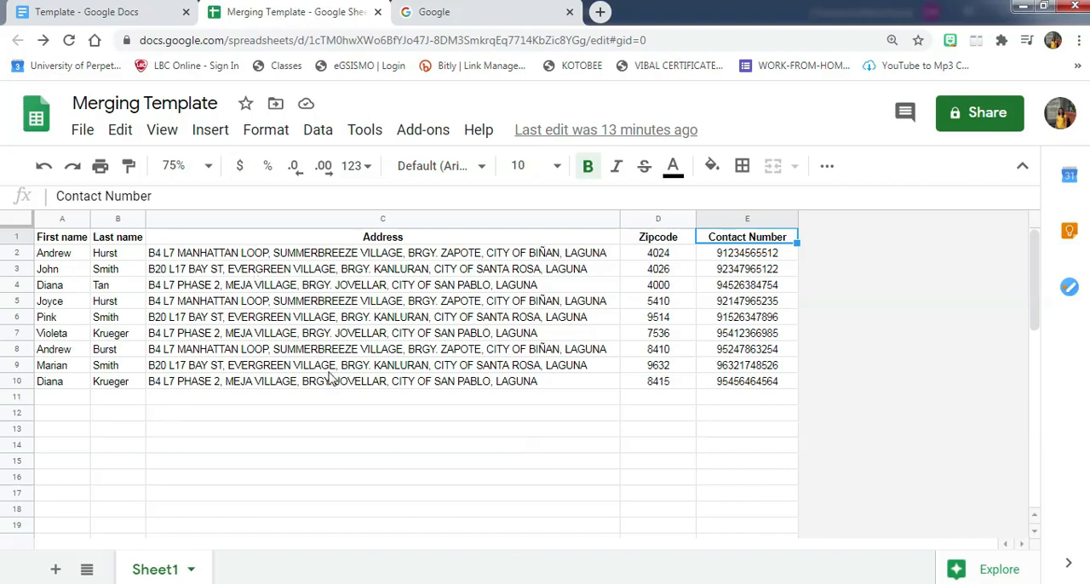
left_click(82, 240)
left_click(128, 244)
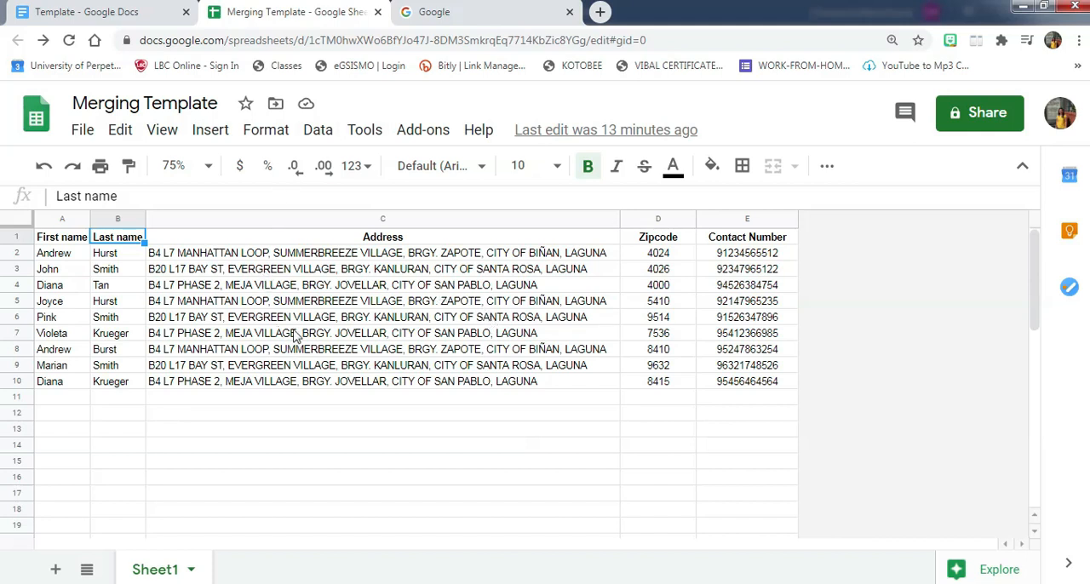
left_click(101, 13)
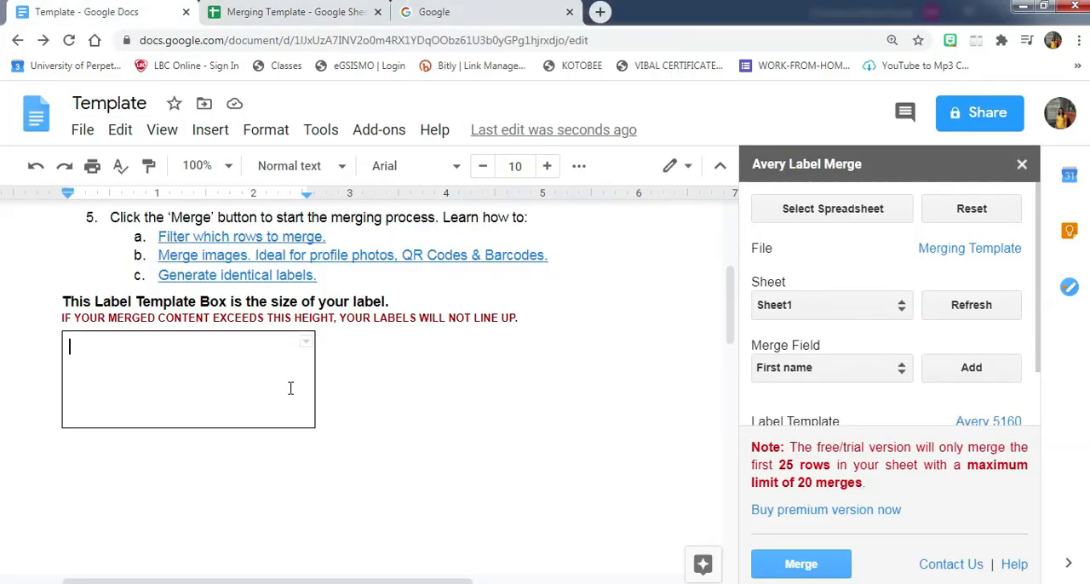
- Insert the Last name and First name merge fields side by side in the label template box
left_click(841, 377)
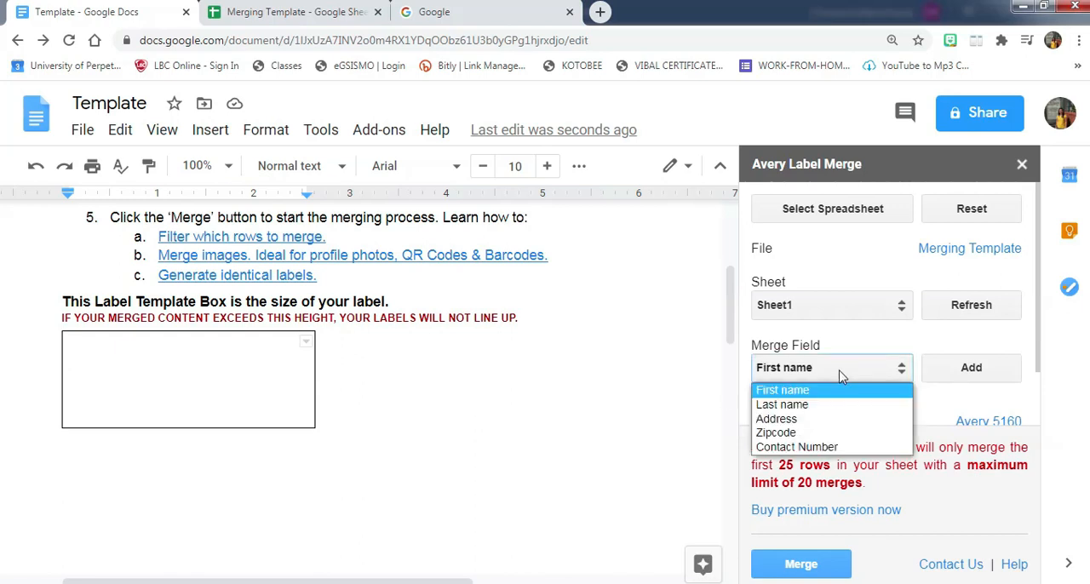
left_click(804, 407)
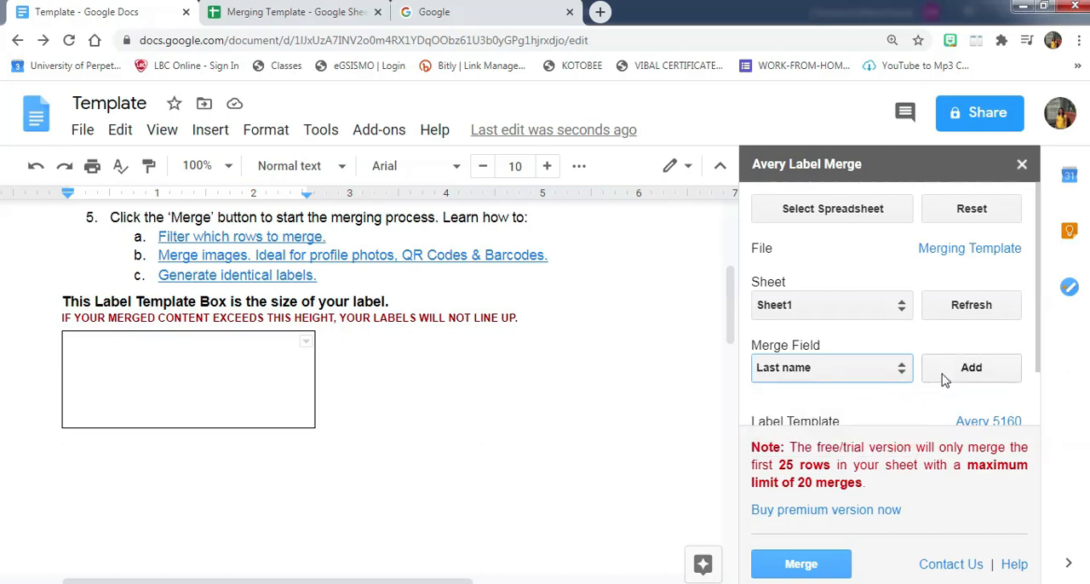
left_click(973, 372)
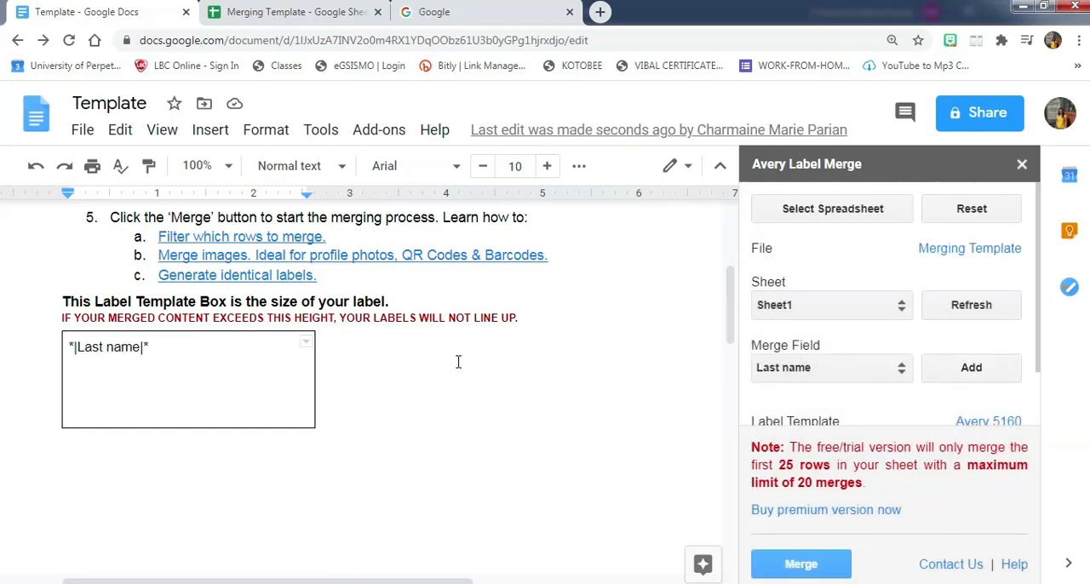
left_click(866, 377)
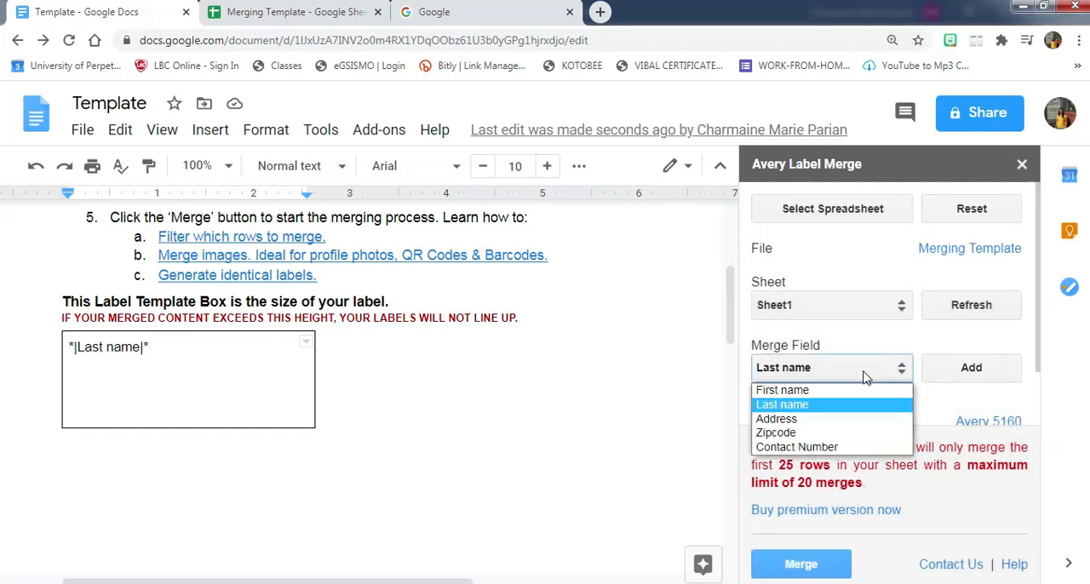
left_click(807, 393)
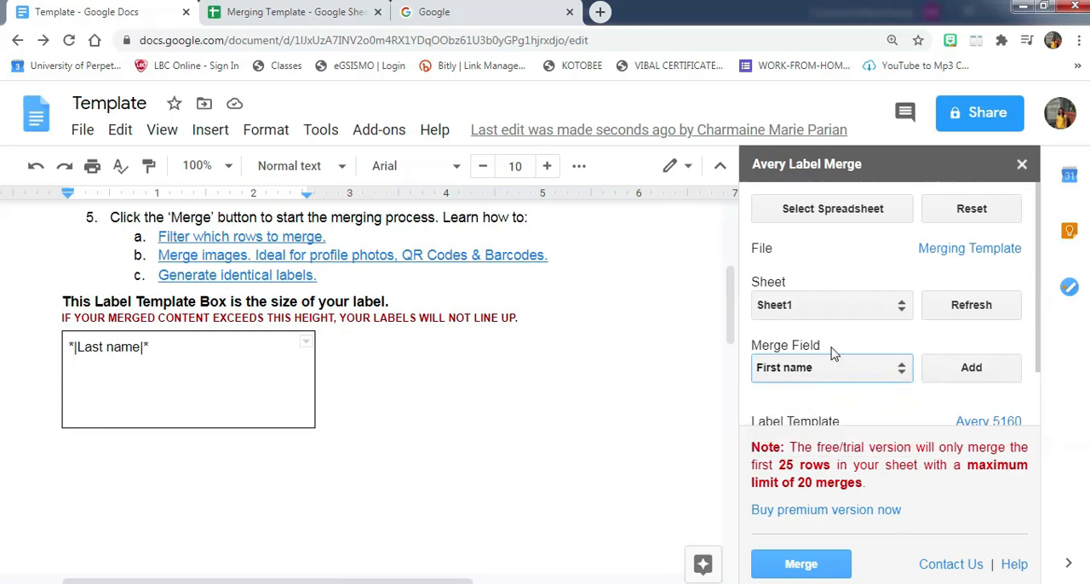
left_click(980, 375)
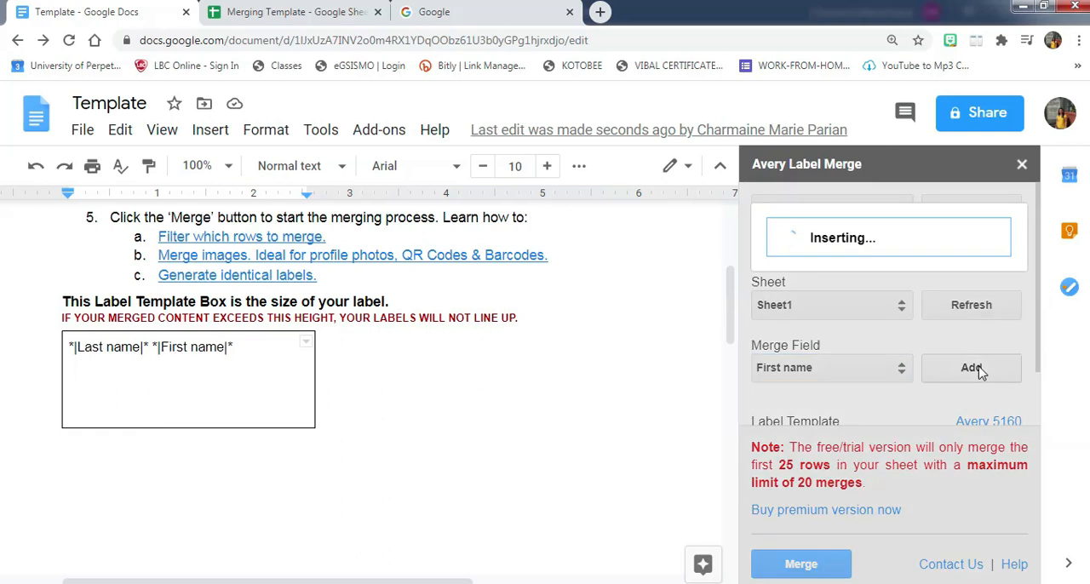
- Add the Address merge field on a second line of the label template box and start a new line below it
left_click(253, 346)
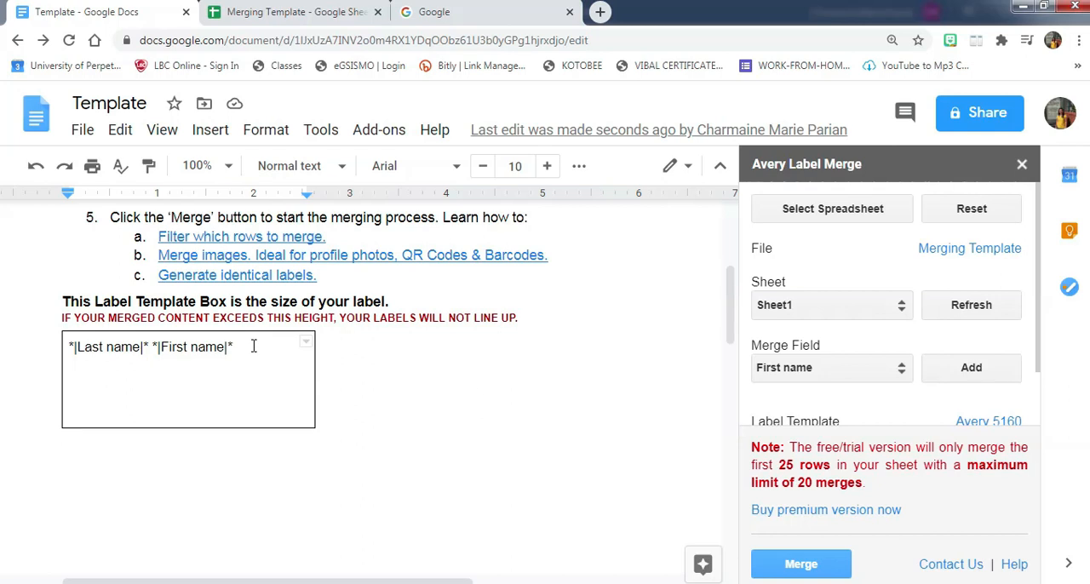
key("Return")
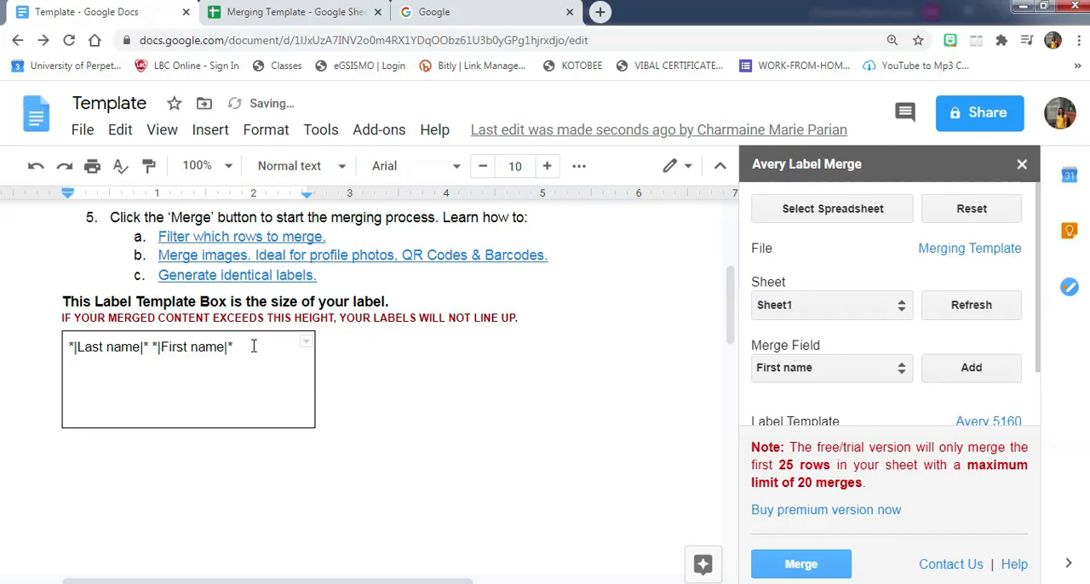
left_click(836, 369)
left_click(779, 418)
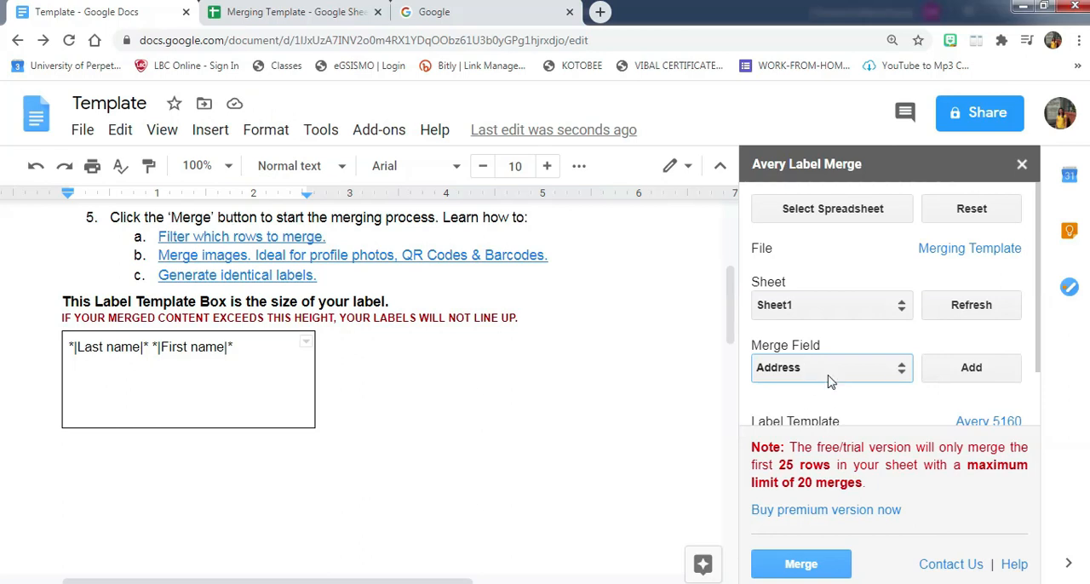
left_click(983, 368)
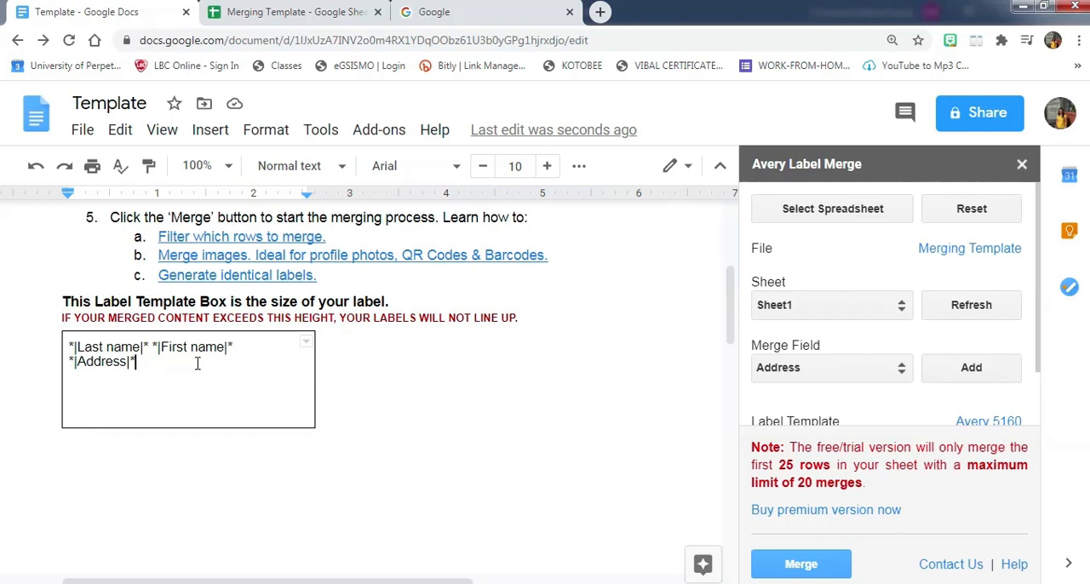
key("Return")
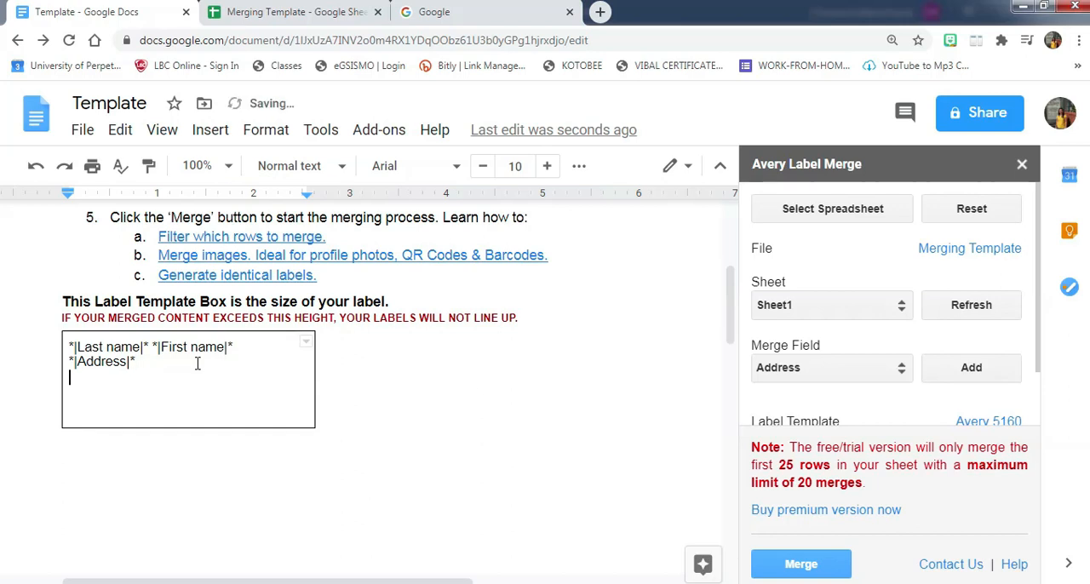
- Add the Zipcode and Contact Number merge fields on separate lines below the Address field in the label template box
left_click(817, 367)
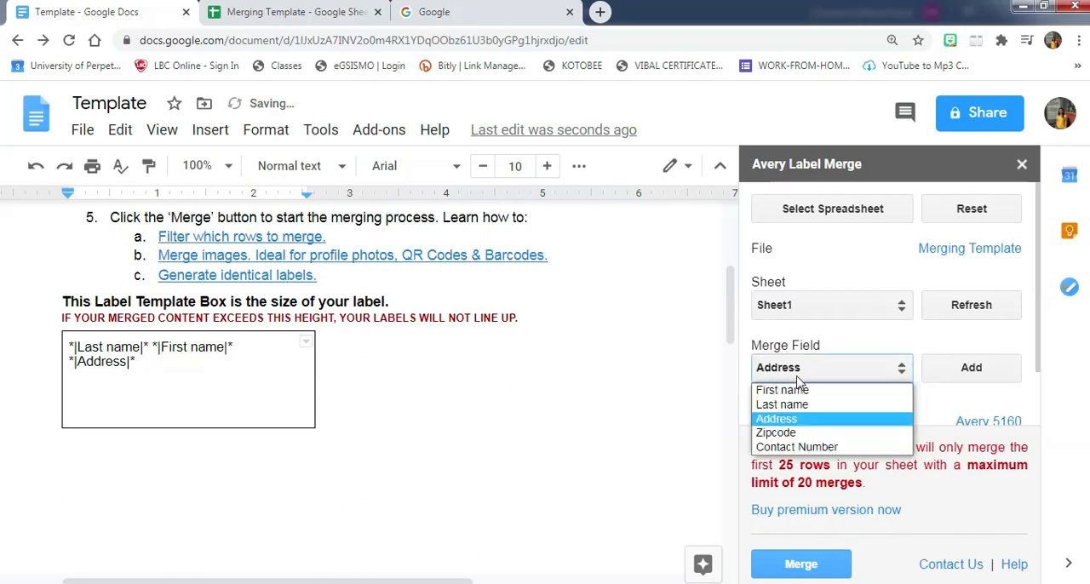
left_click(779, 430)
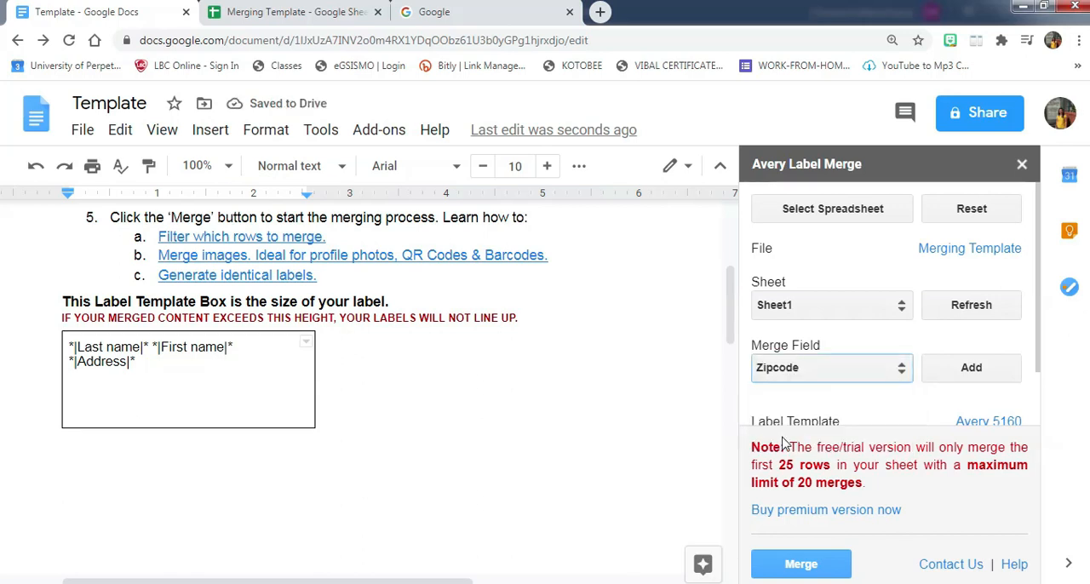
left_click(971, 377)
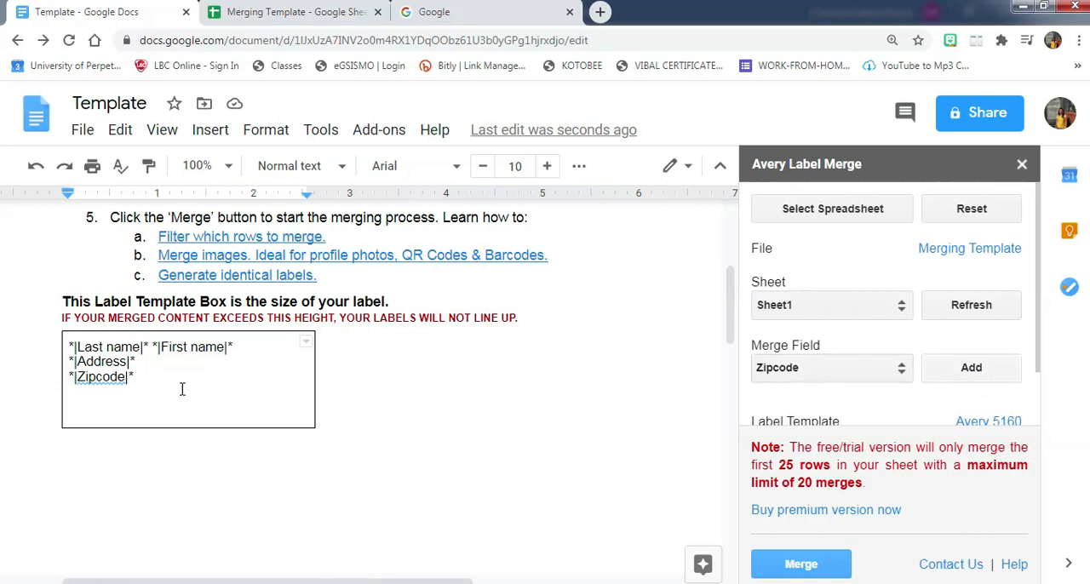
key("Return")
left_click(776, 374)
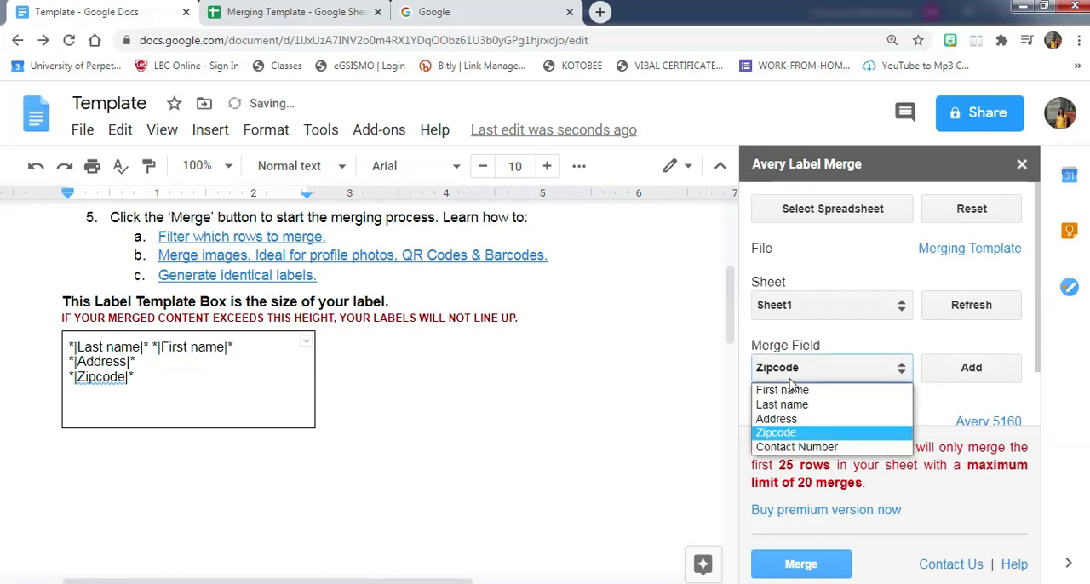
left_click(780, 447)
left_click(983, 368)
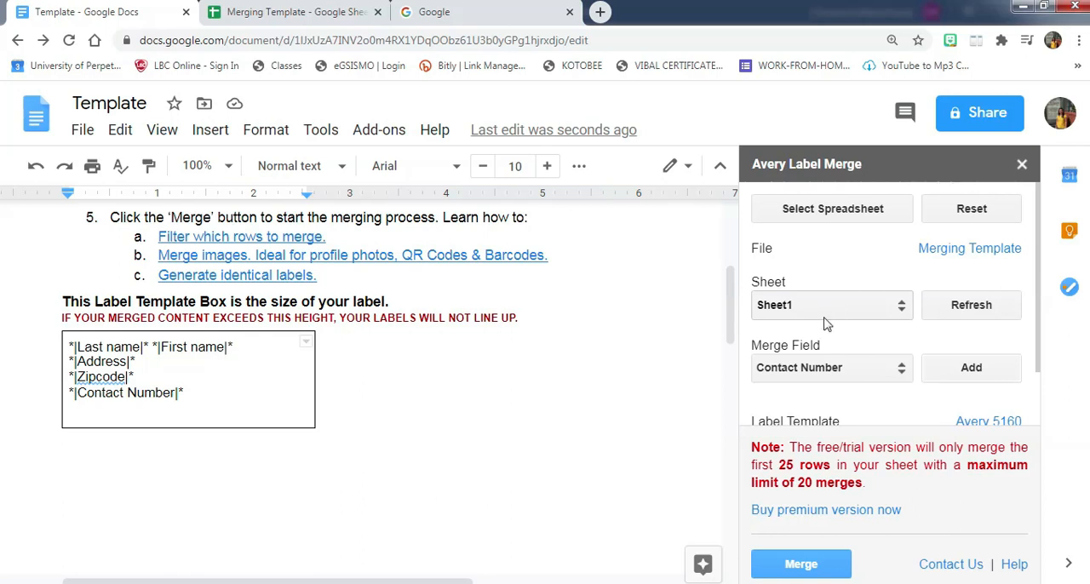
left_click(857, 309)
left_click(857, 309)
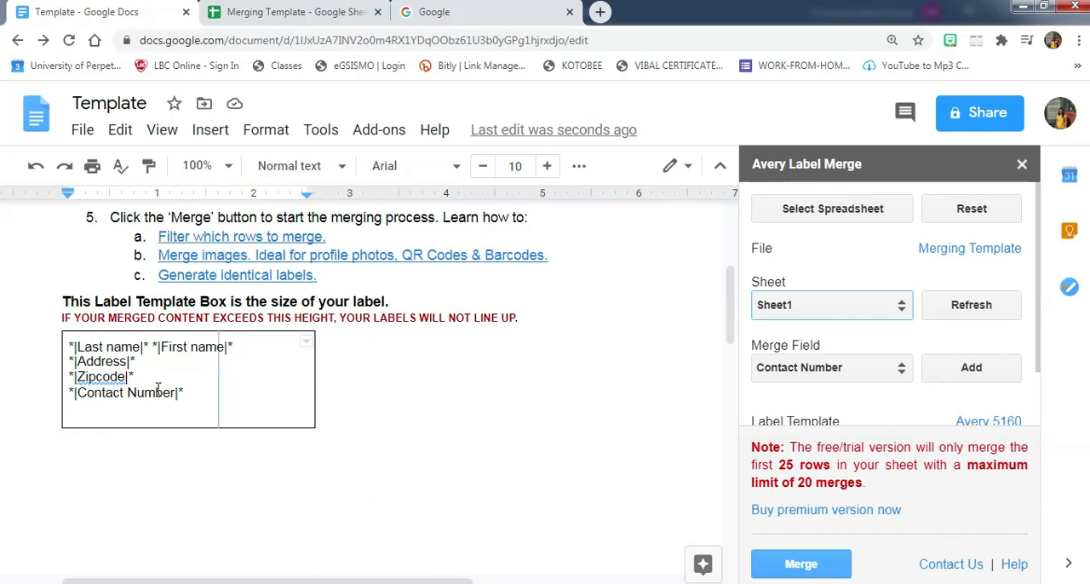
- Enlarge the label template box to about 3.9 inches wide and nearly twice its height
left_click_drag(60, 377, 59, 377)
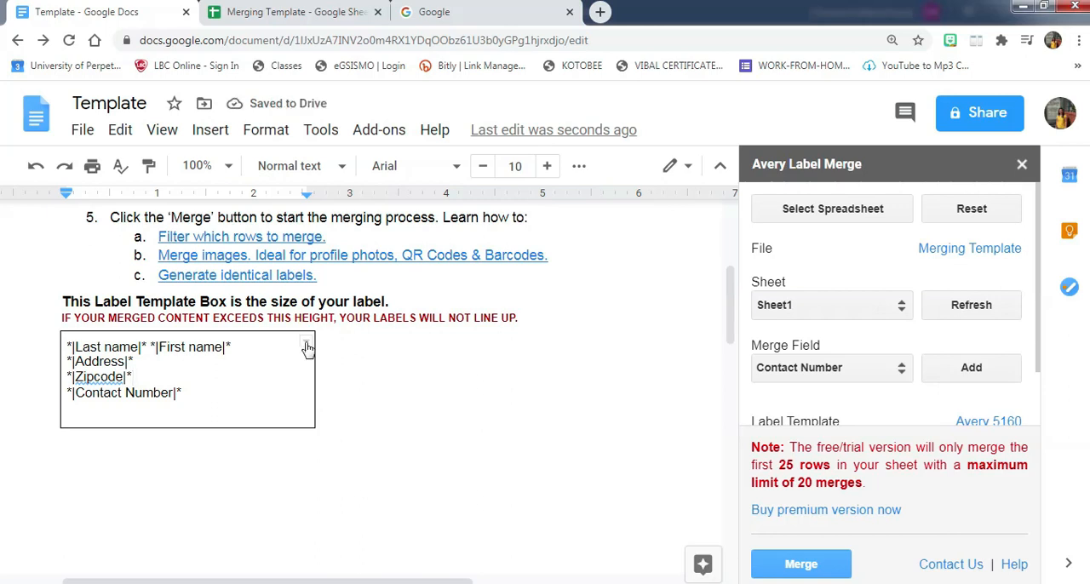
left_click_drag(313, 426, 435, 430)
left_click_drag(276, 429, 281, 509)
- Make the Last name and First name merge fields bold in the label template box
left_click_drag(241, 347, 66, 346)
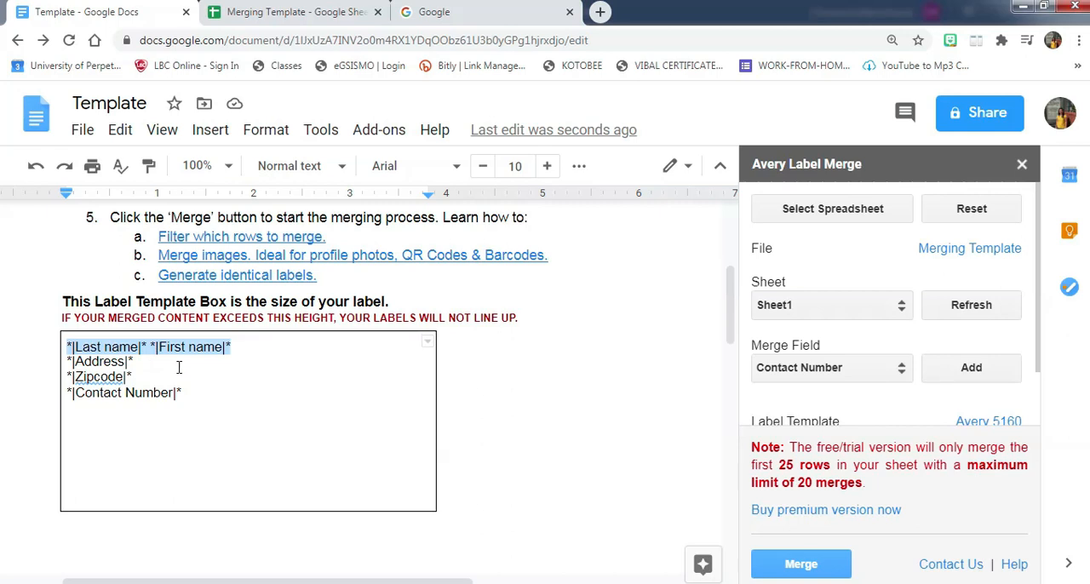
left_click(246, 358)
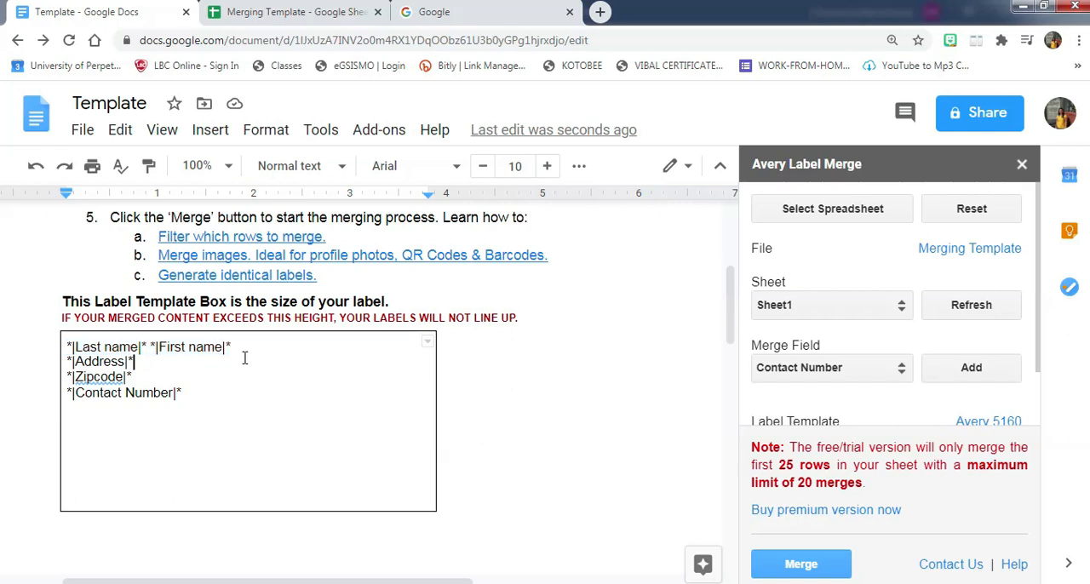
left_click_drag(233, 347, 65, 347)
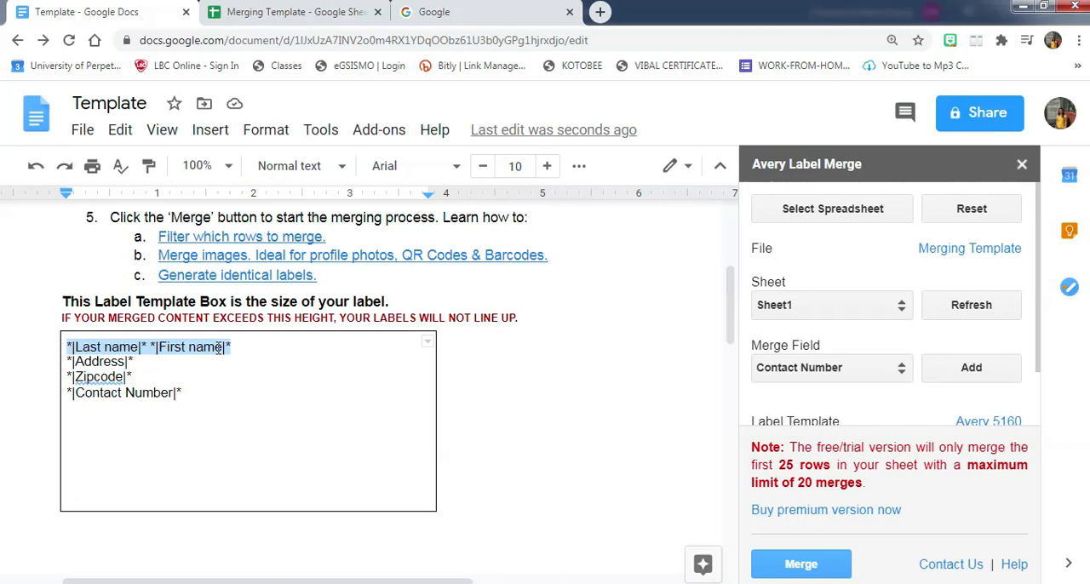
key("ctrl+b")
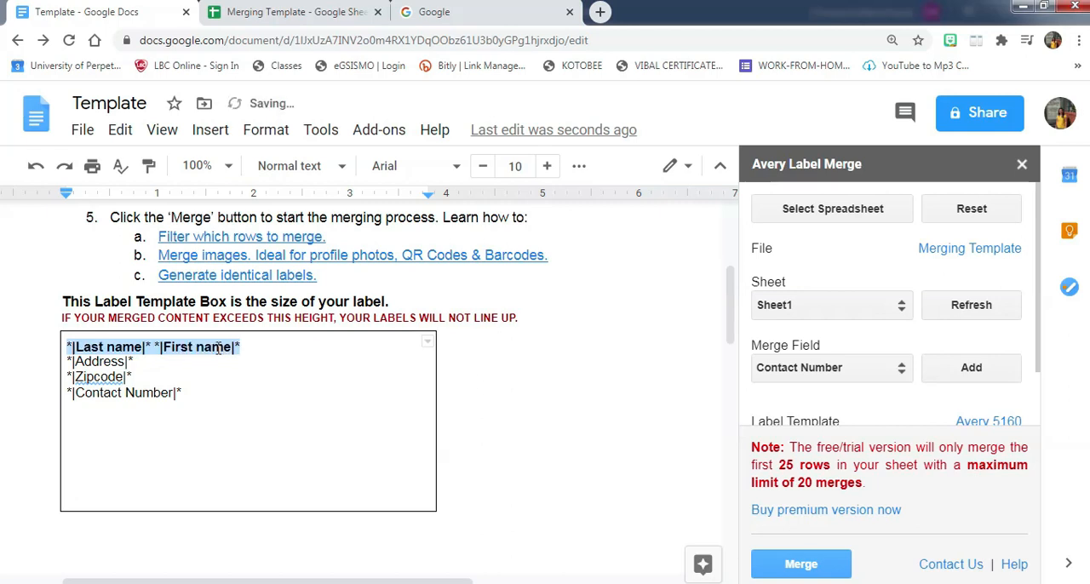
left_click(275, 386)
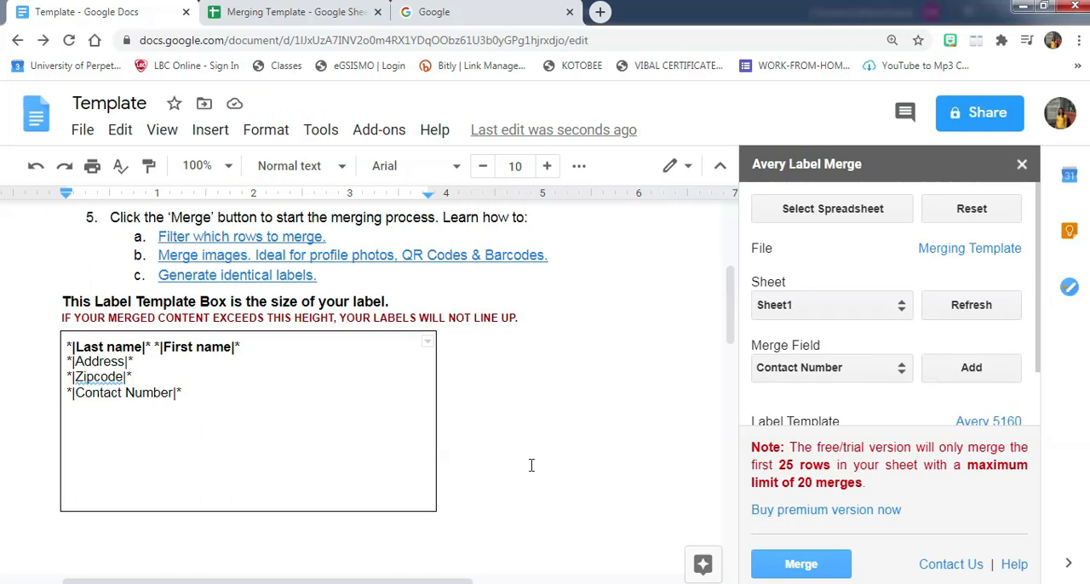
- Select the Merging Template spreadsheet as the data source and merge its rows into labels
left_click(832, 213)
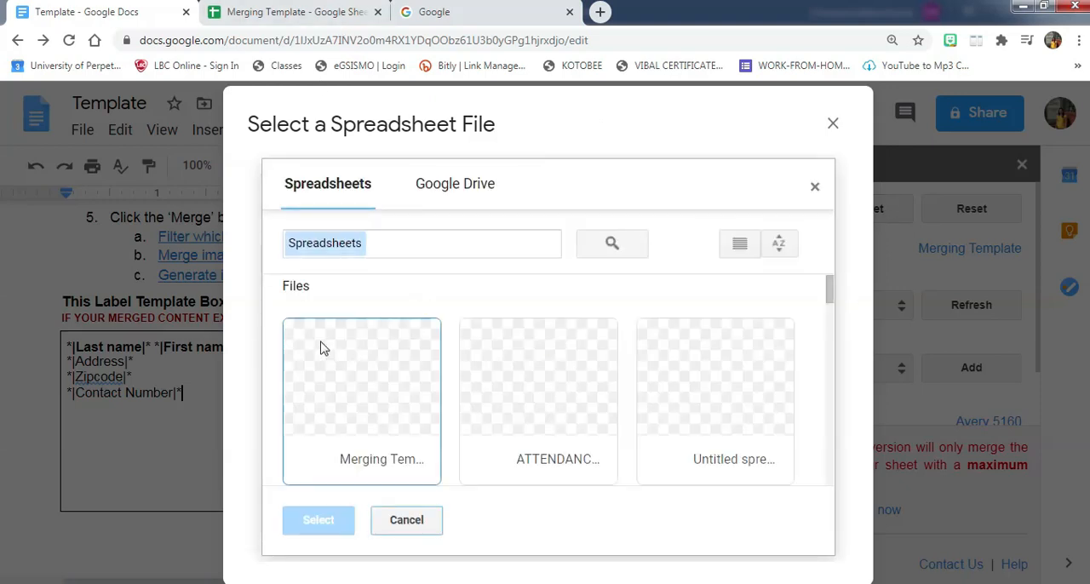
double_click(384, 413)
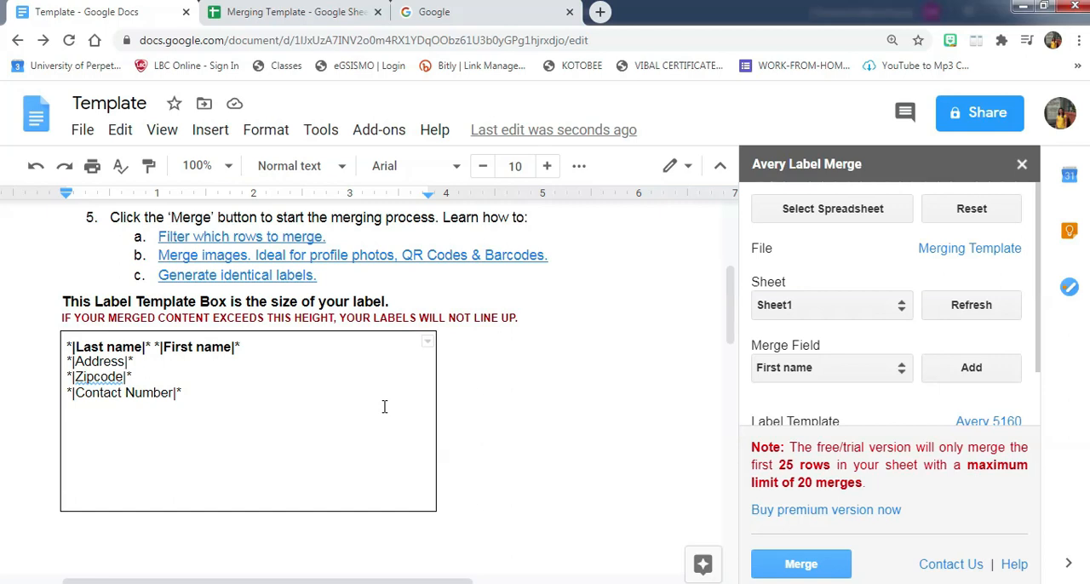
left_click(819, 570)
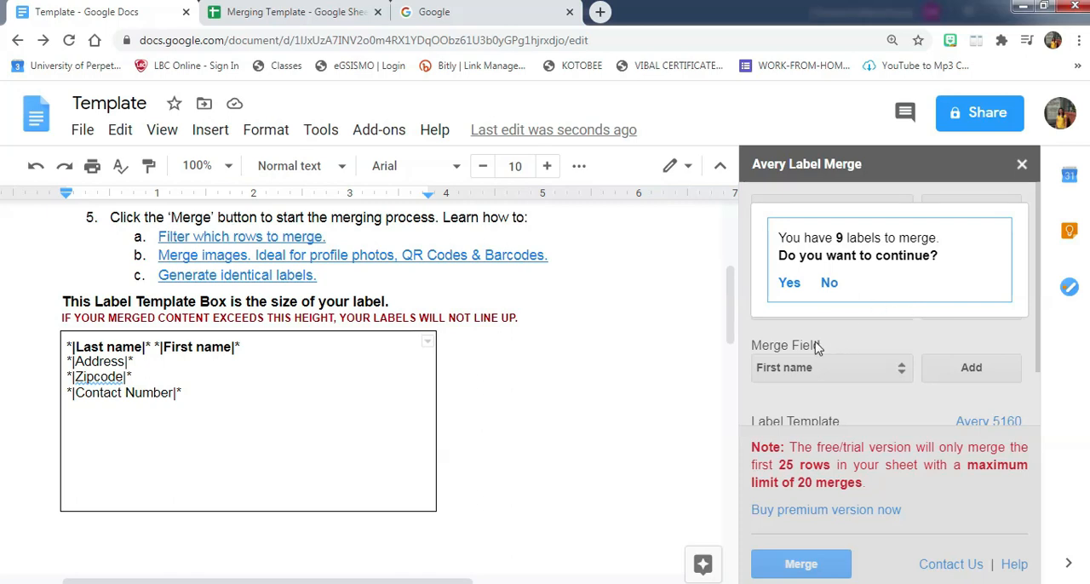
left_click(789, 284)
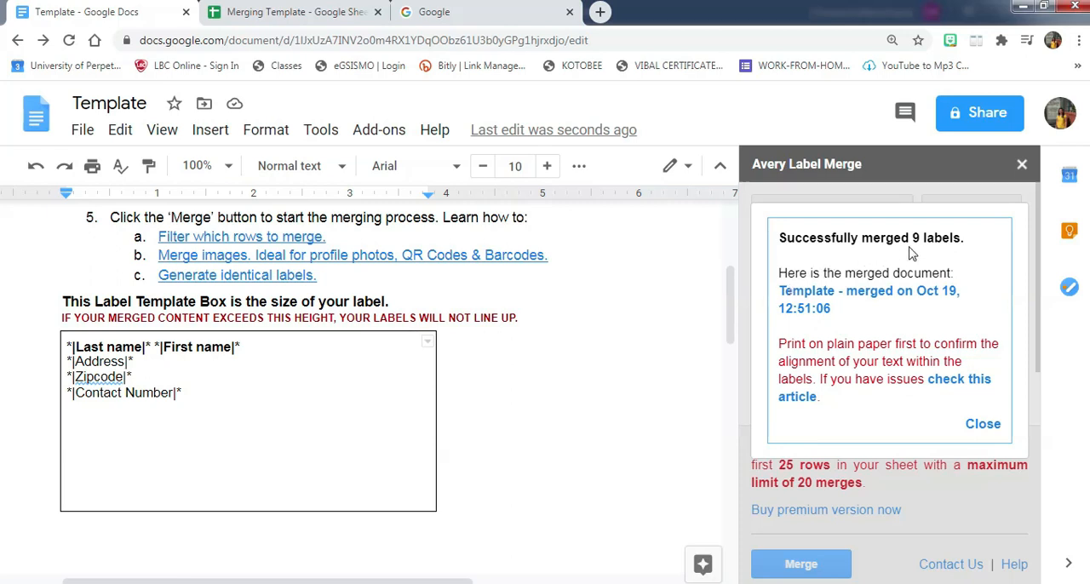
- Open the merged document at 75% zoom and review the name, address, zip code and contact number on the first label
left_click(823, 303)
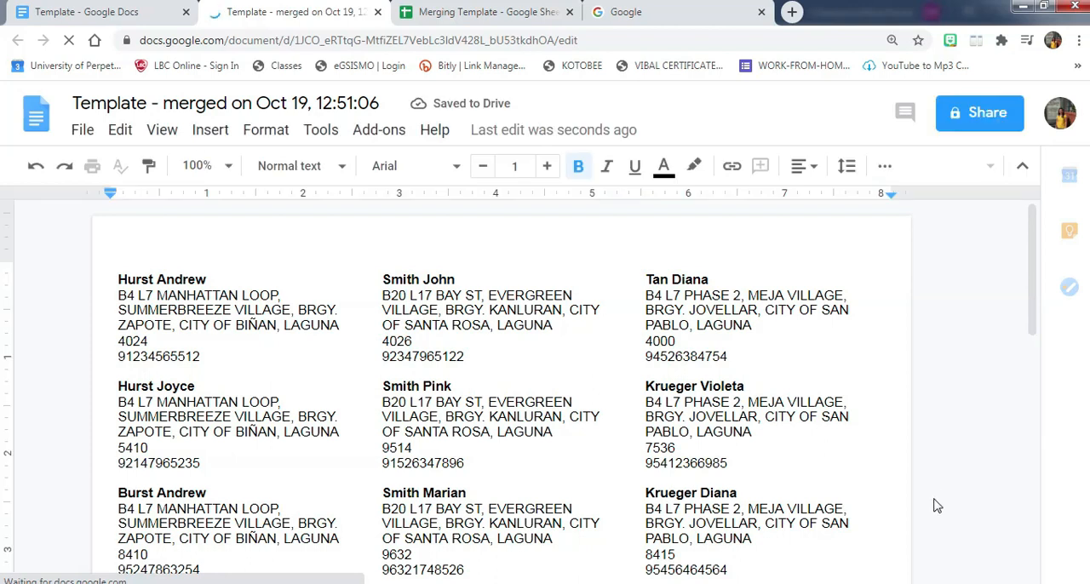
left_click(225, 167)
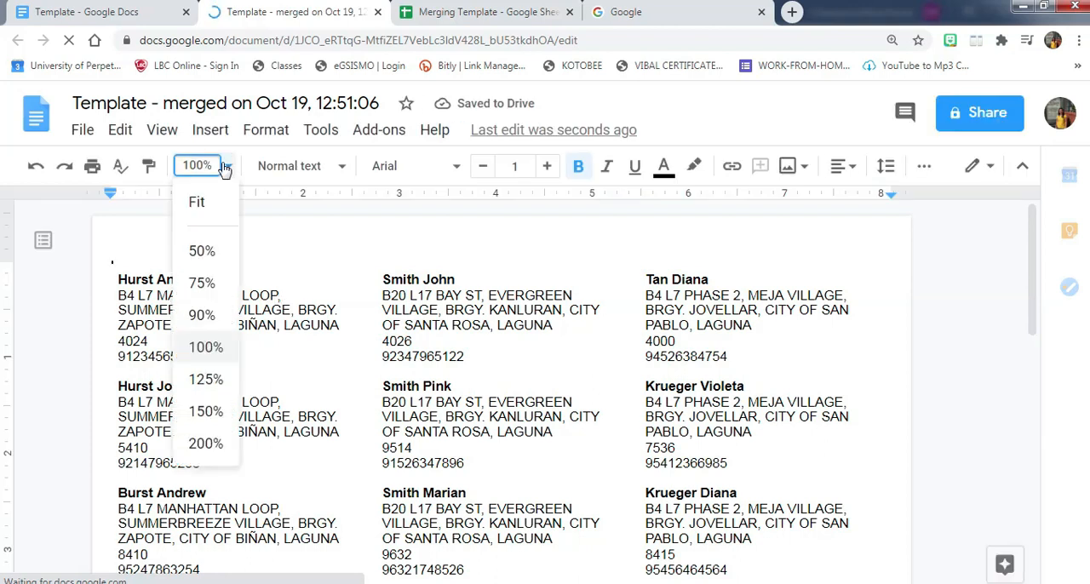
left_click(203, 283)
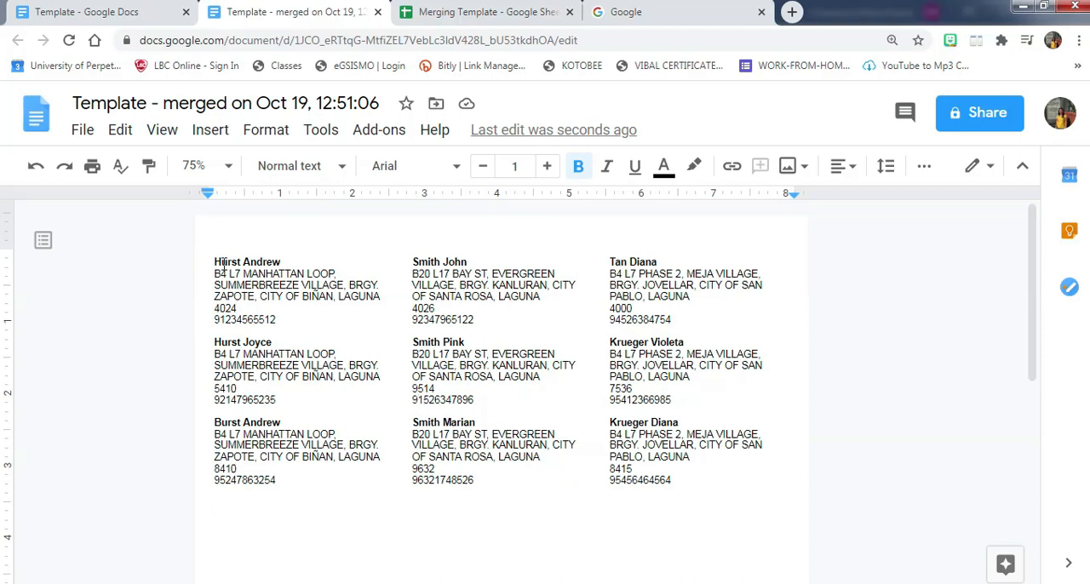
left_click_drag(215, 263, 314, 263)
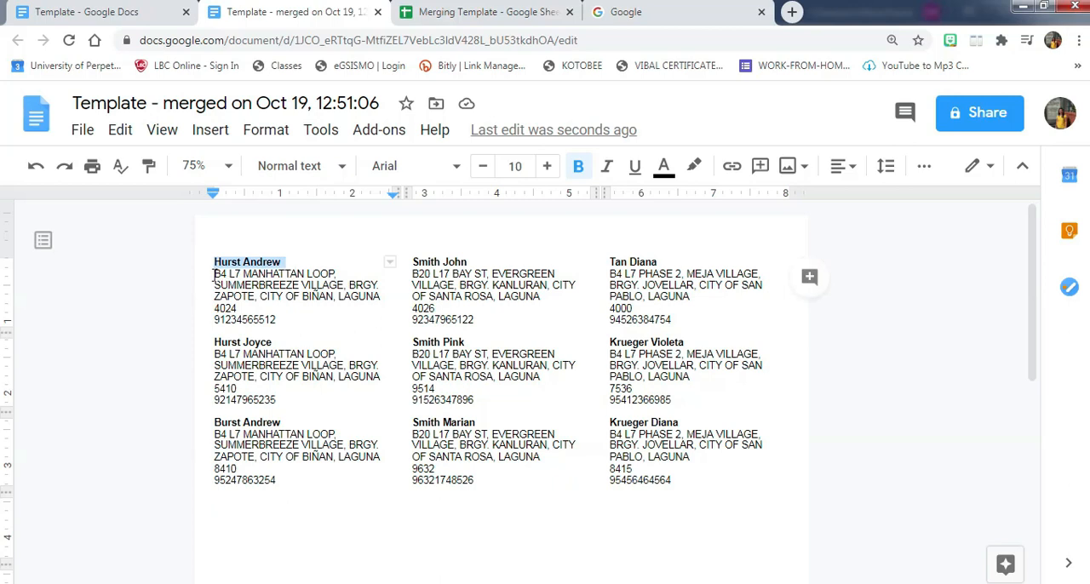
left_click_drag(213, 273, 383, 297)
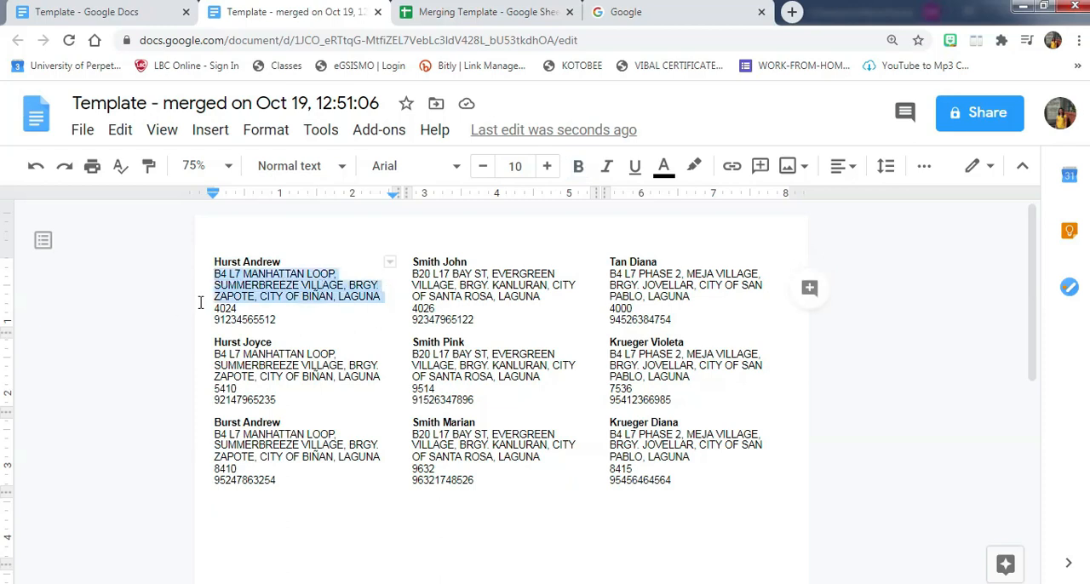
double_click(241, 308)
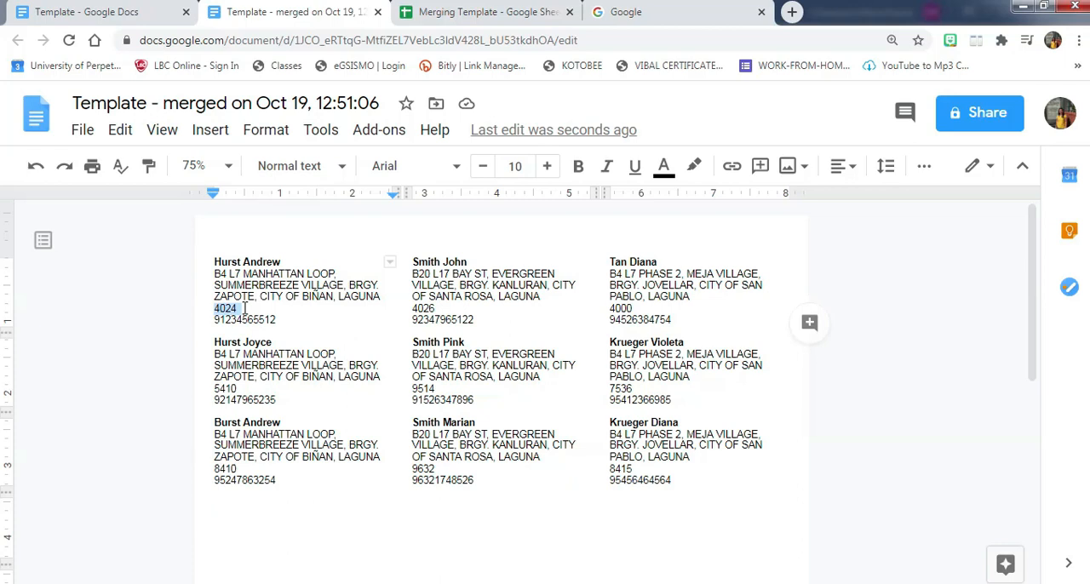
left_click_drag(215, 321, 276, 321)
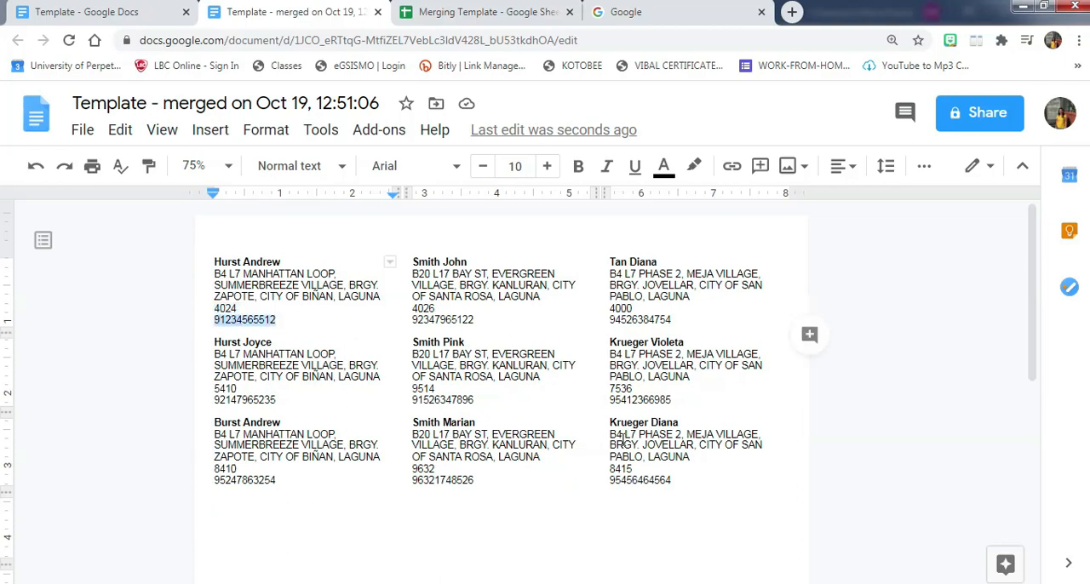
left_click(716, 385)
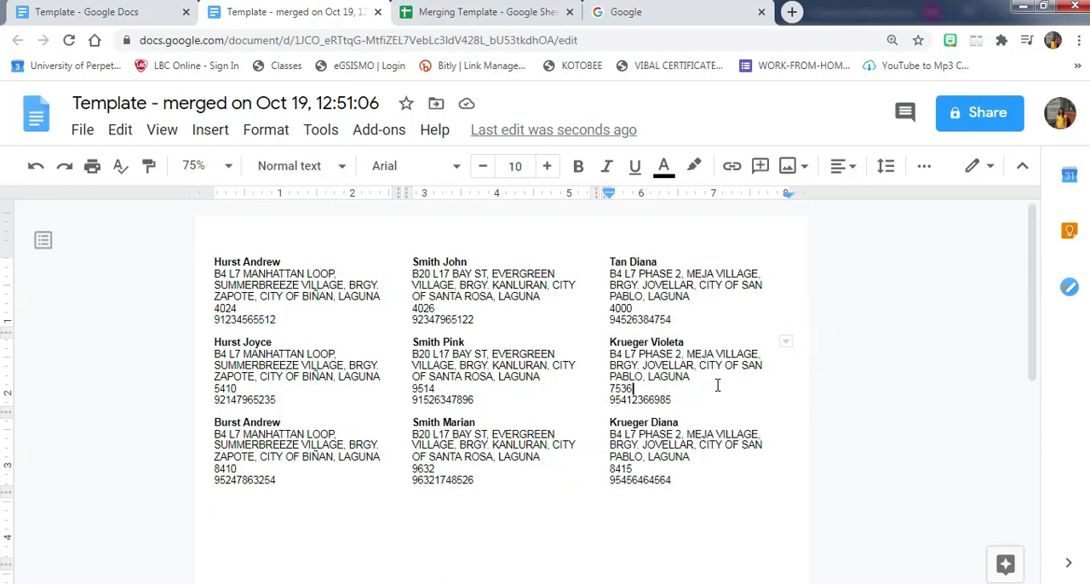